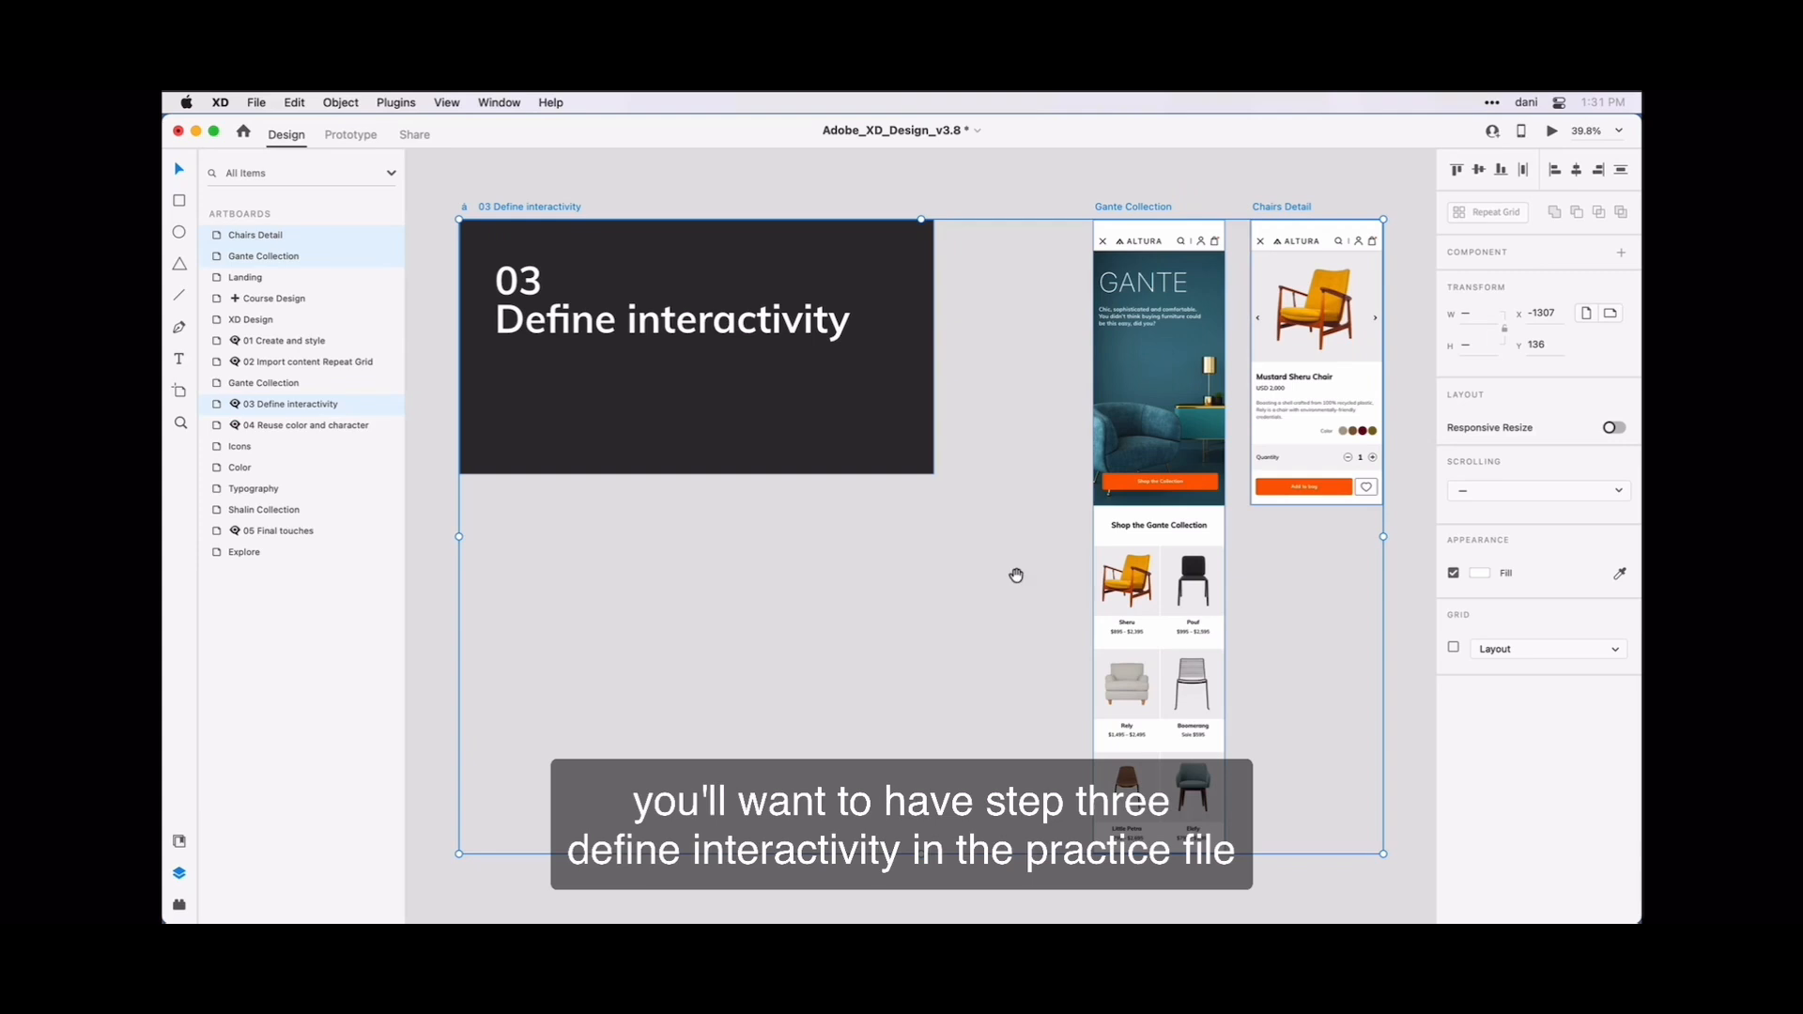
Make the tall Gante Collection artboard scroll vertically with a viewport height of 812.
drag(1006, 576, 680, 565)
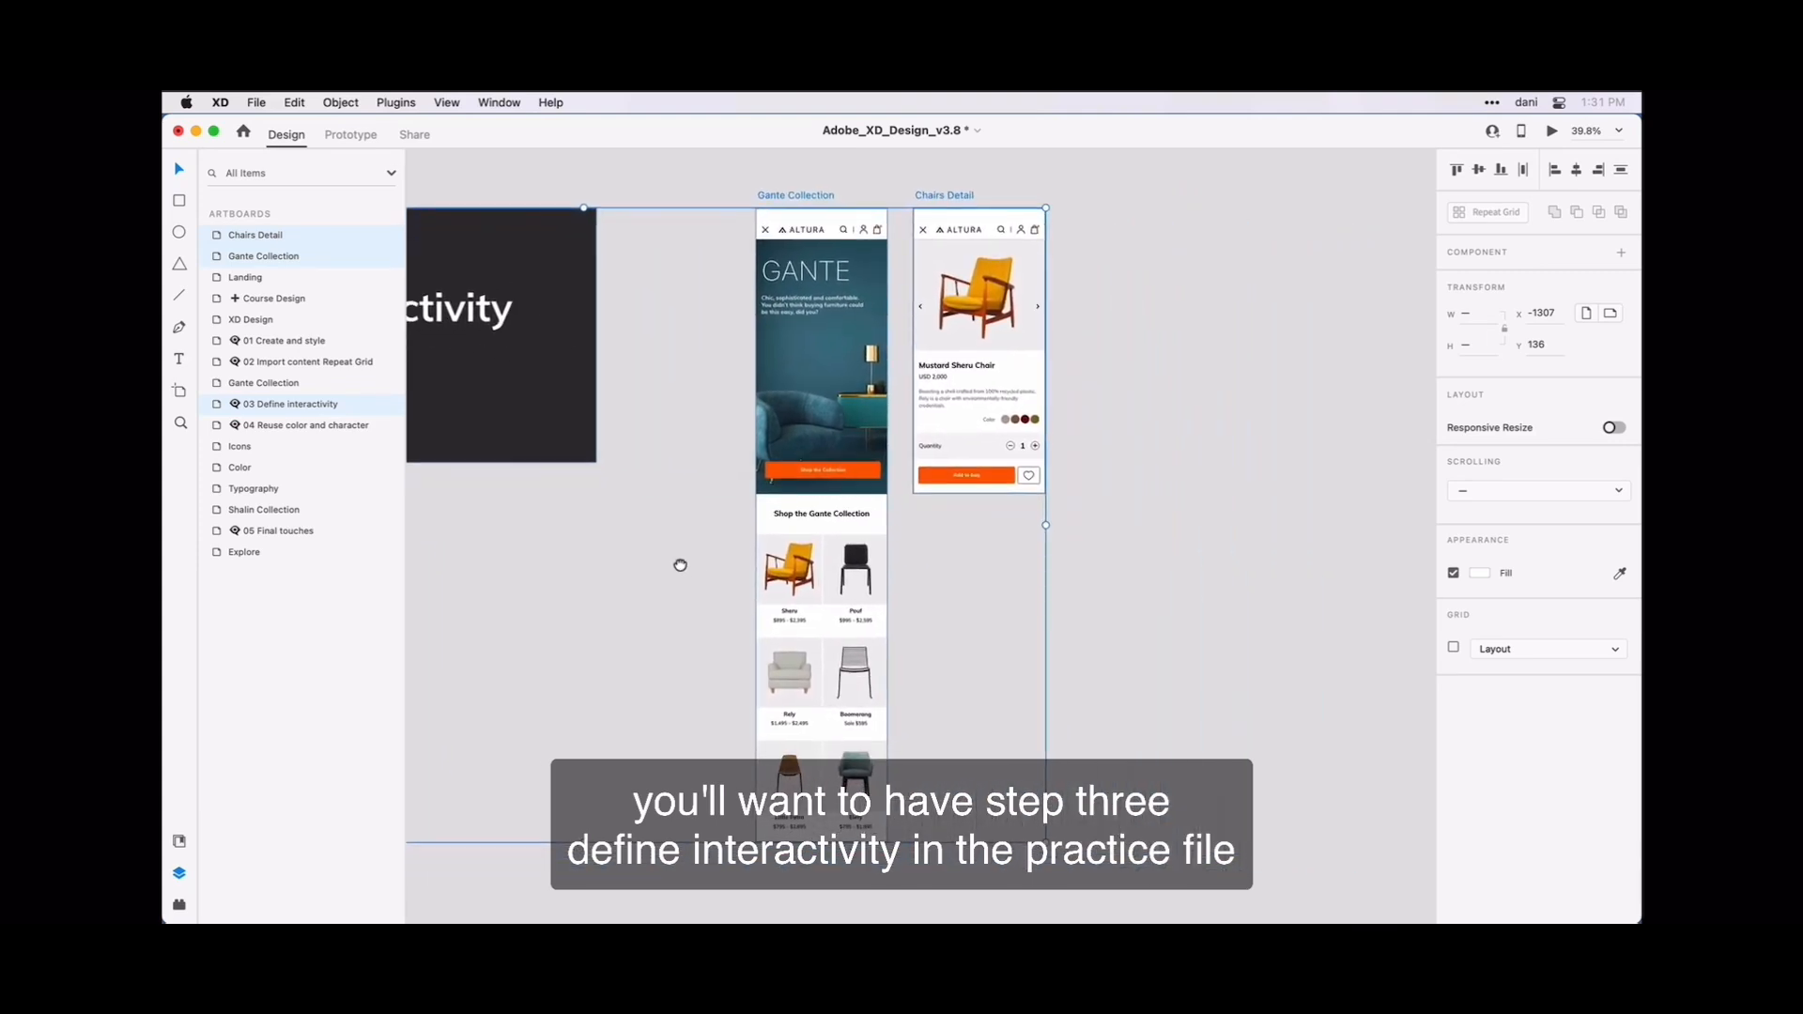
click(1090, 644)
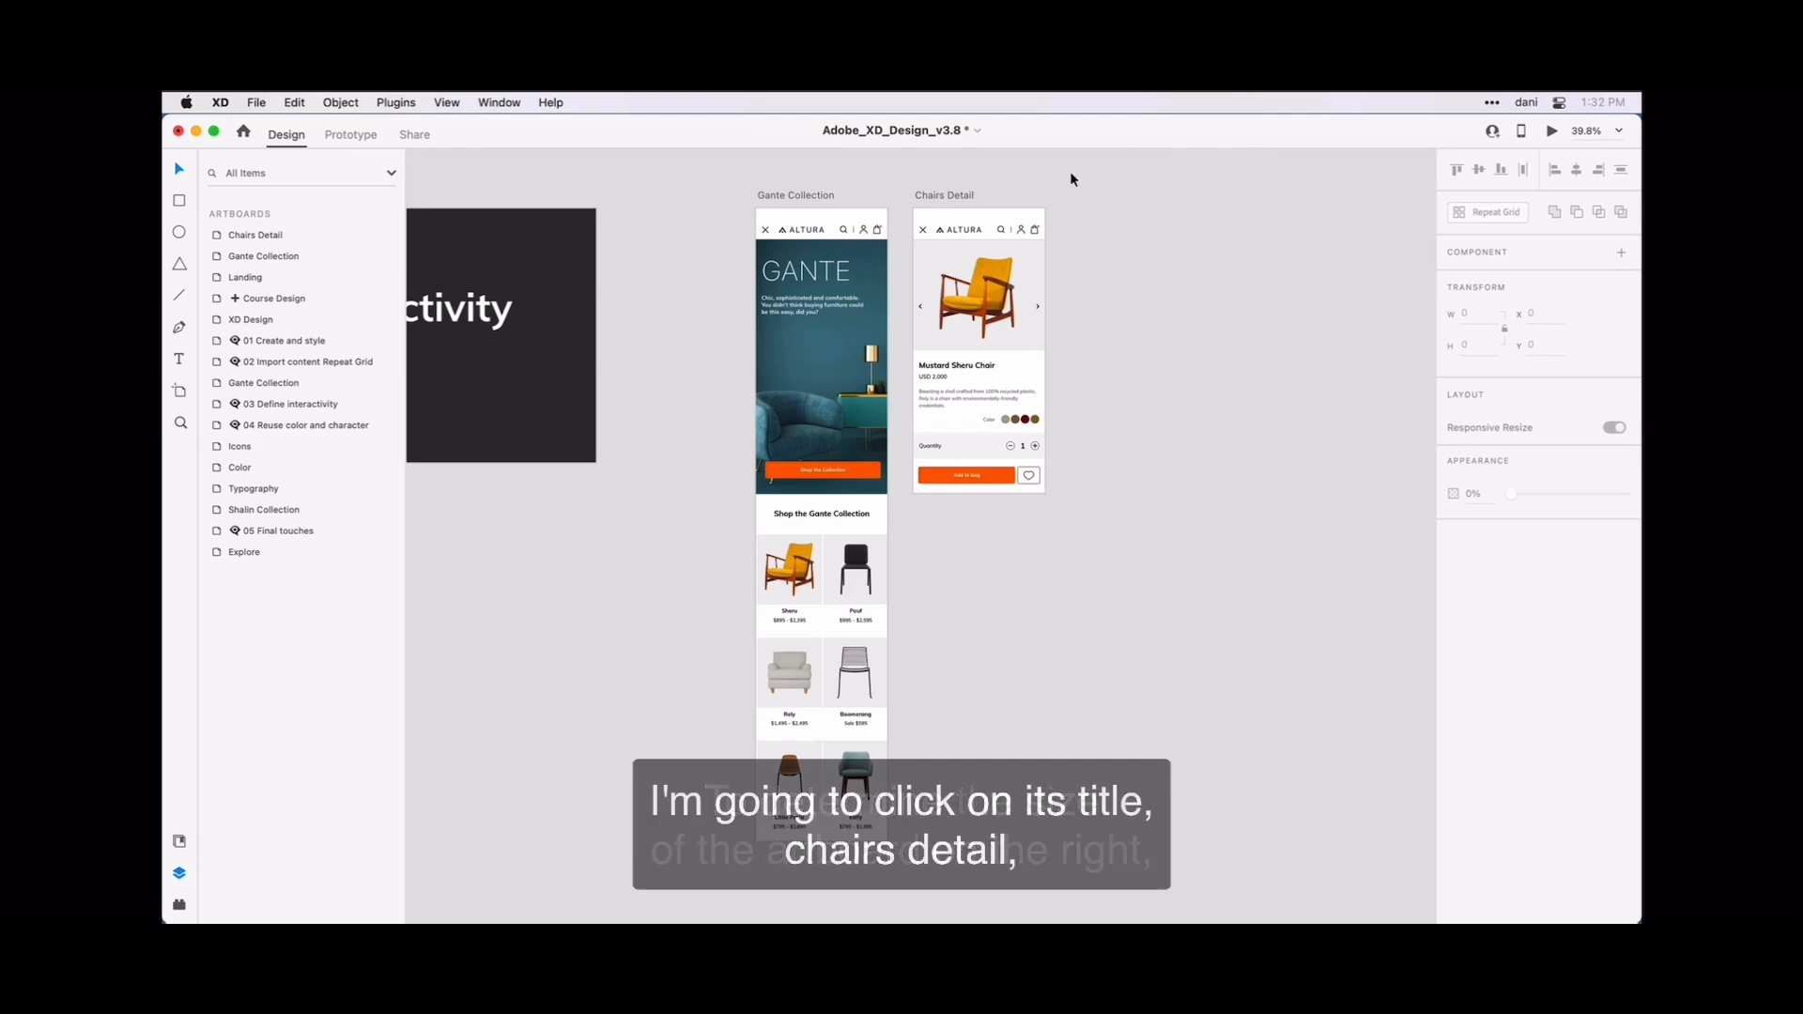
click(971, 201)
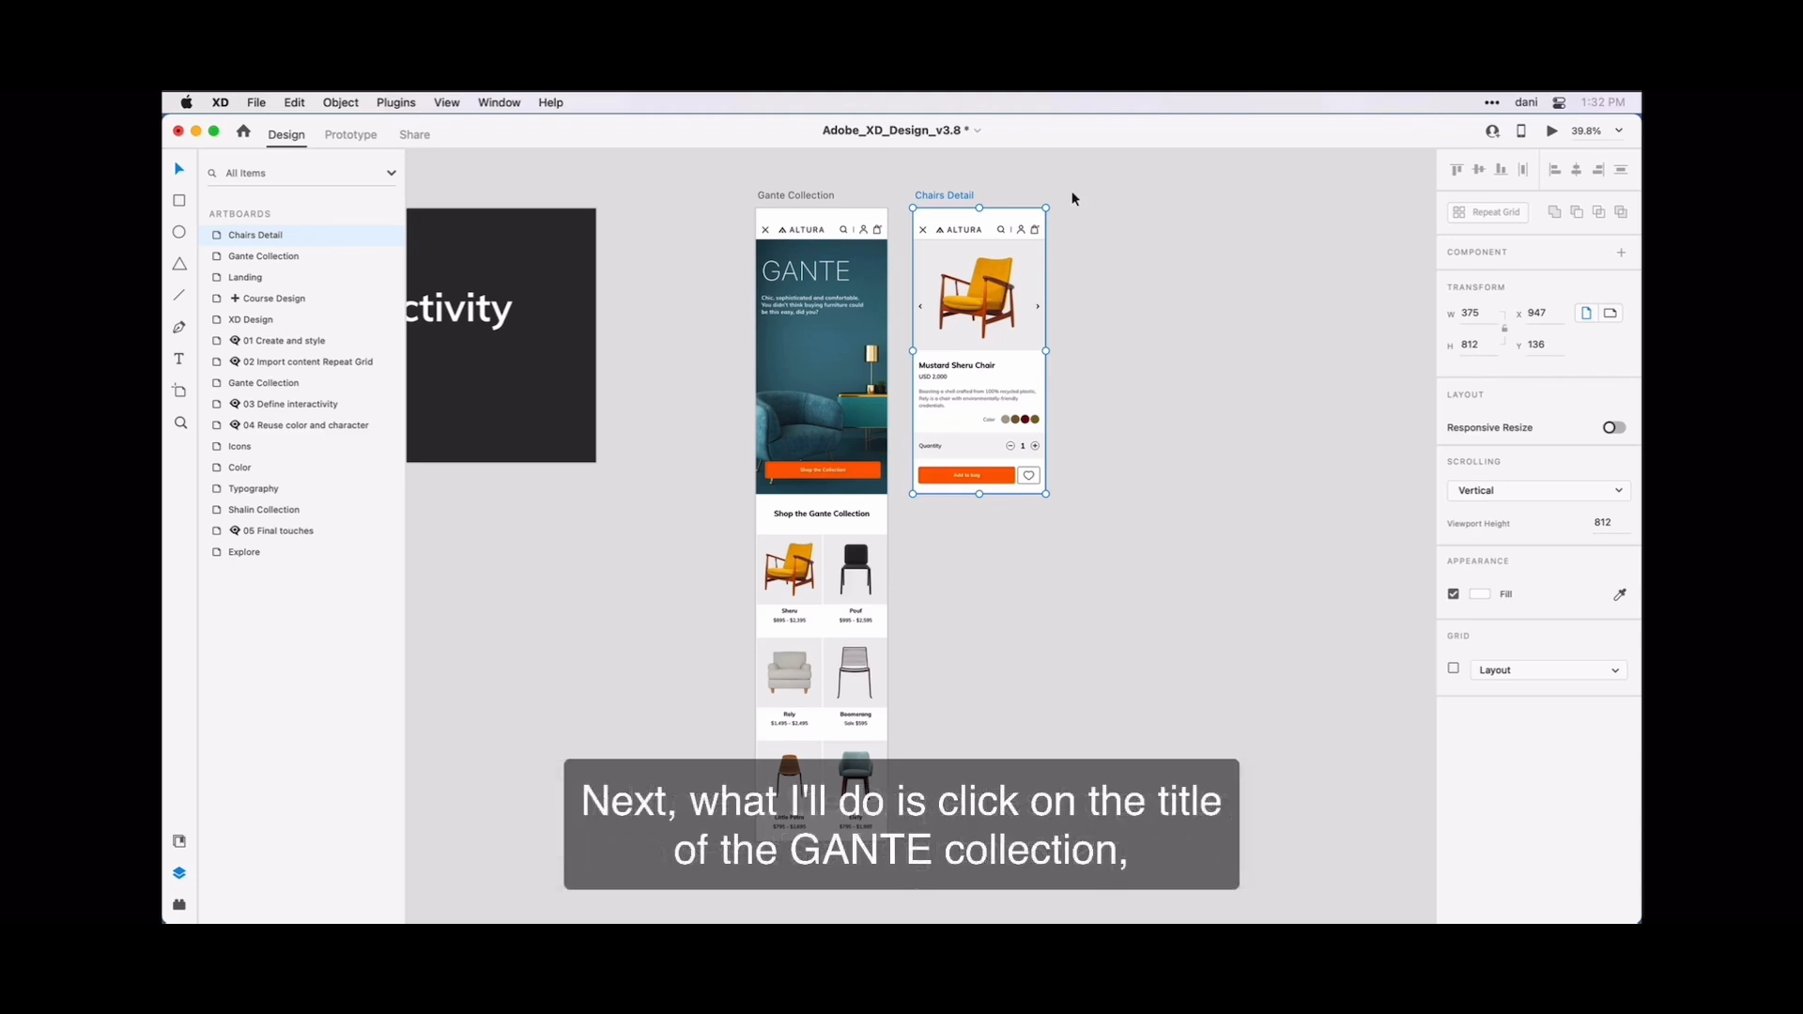
click(827, 199)
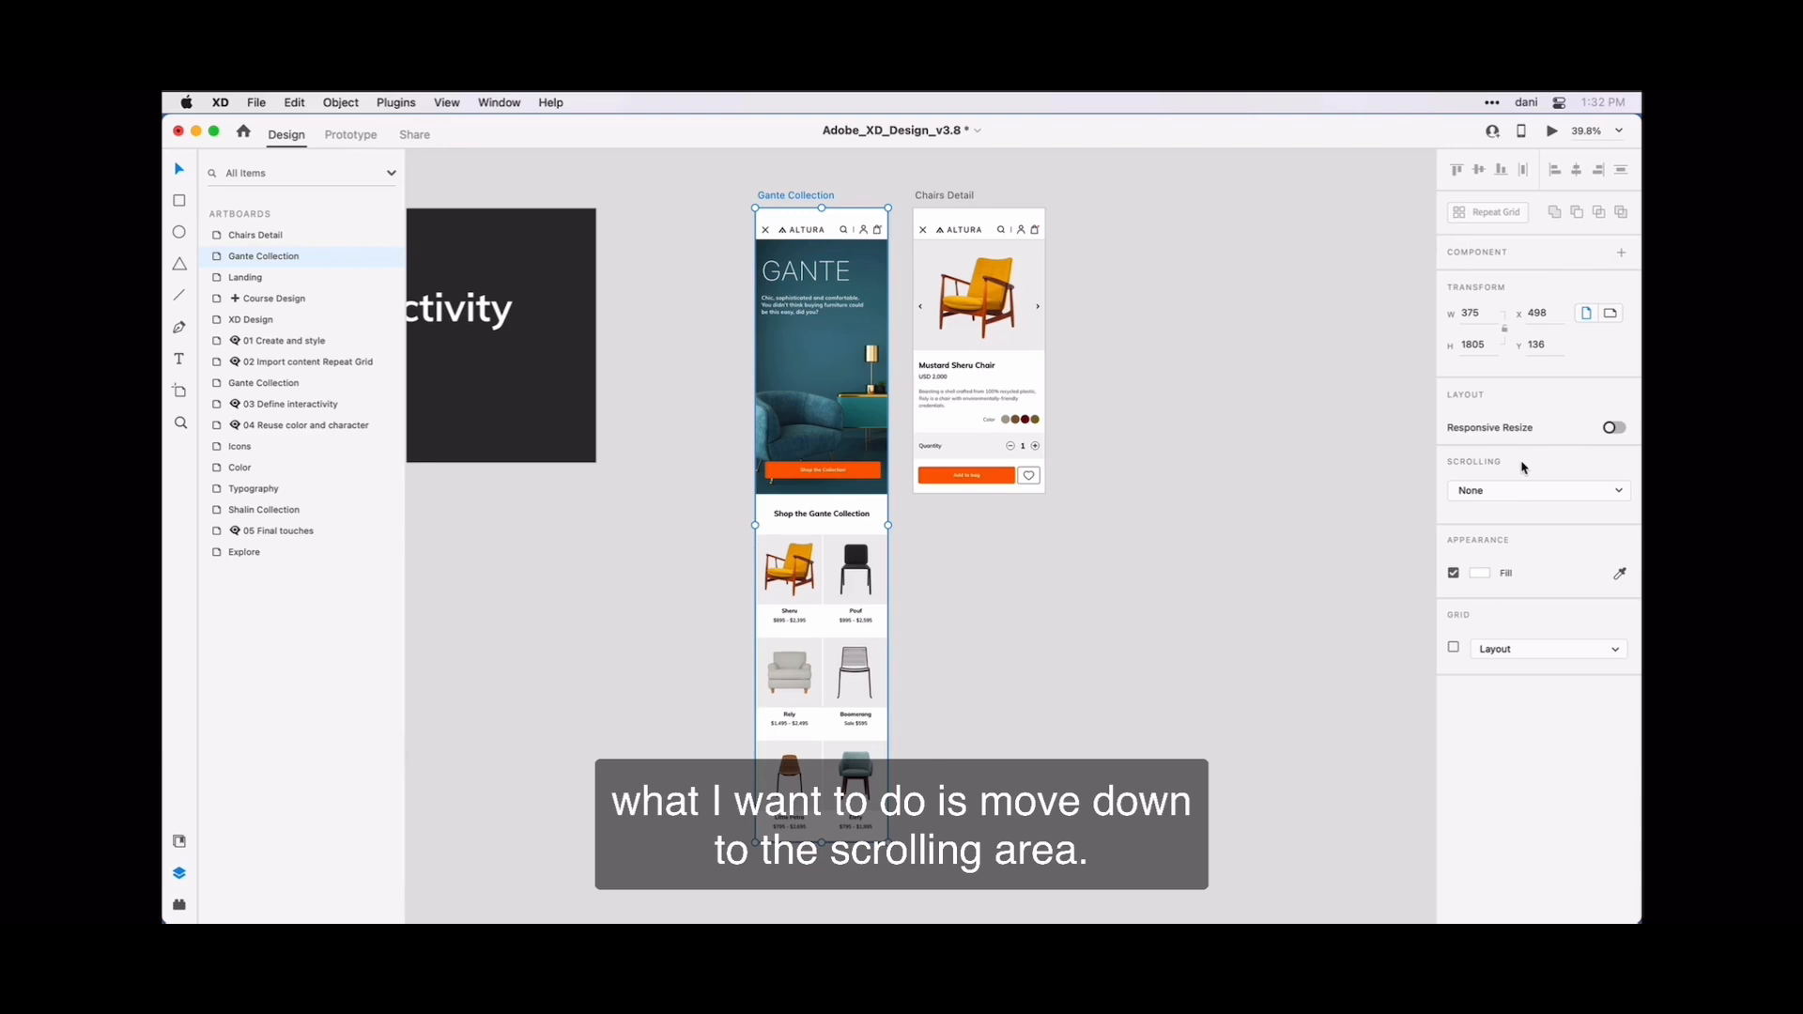
click(1589, 494)
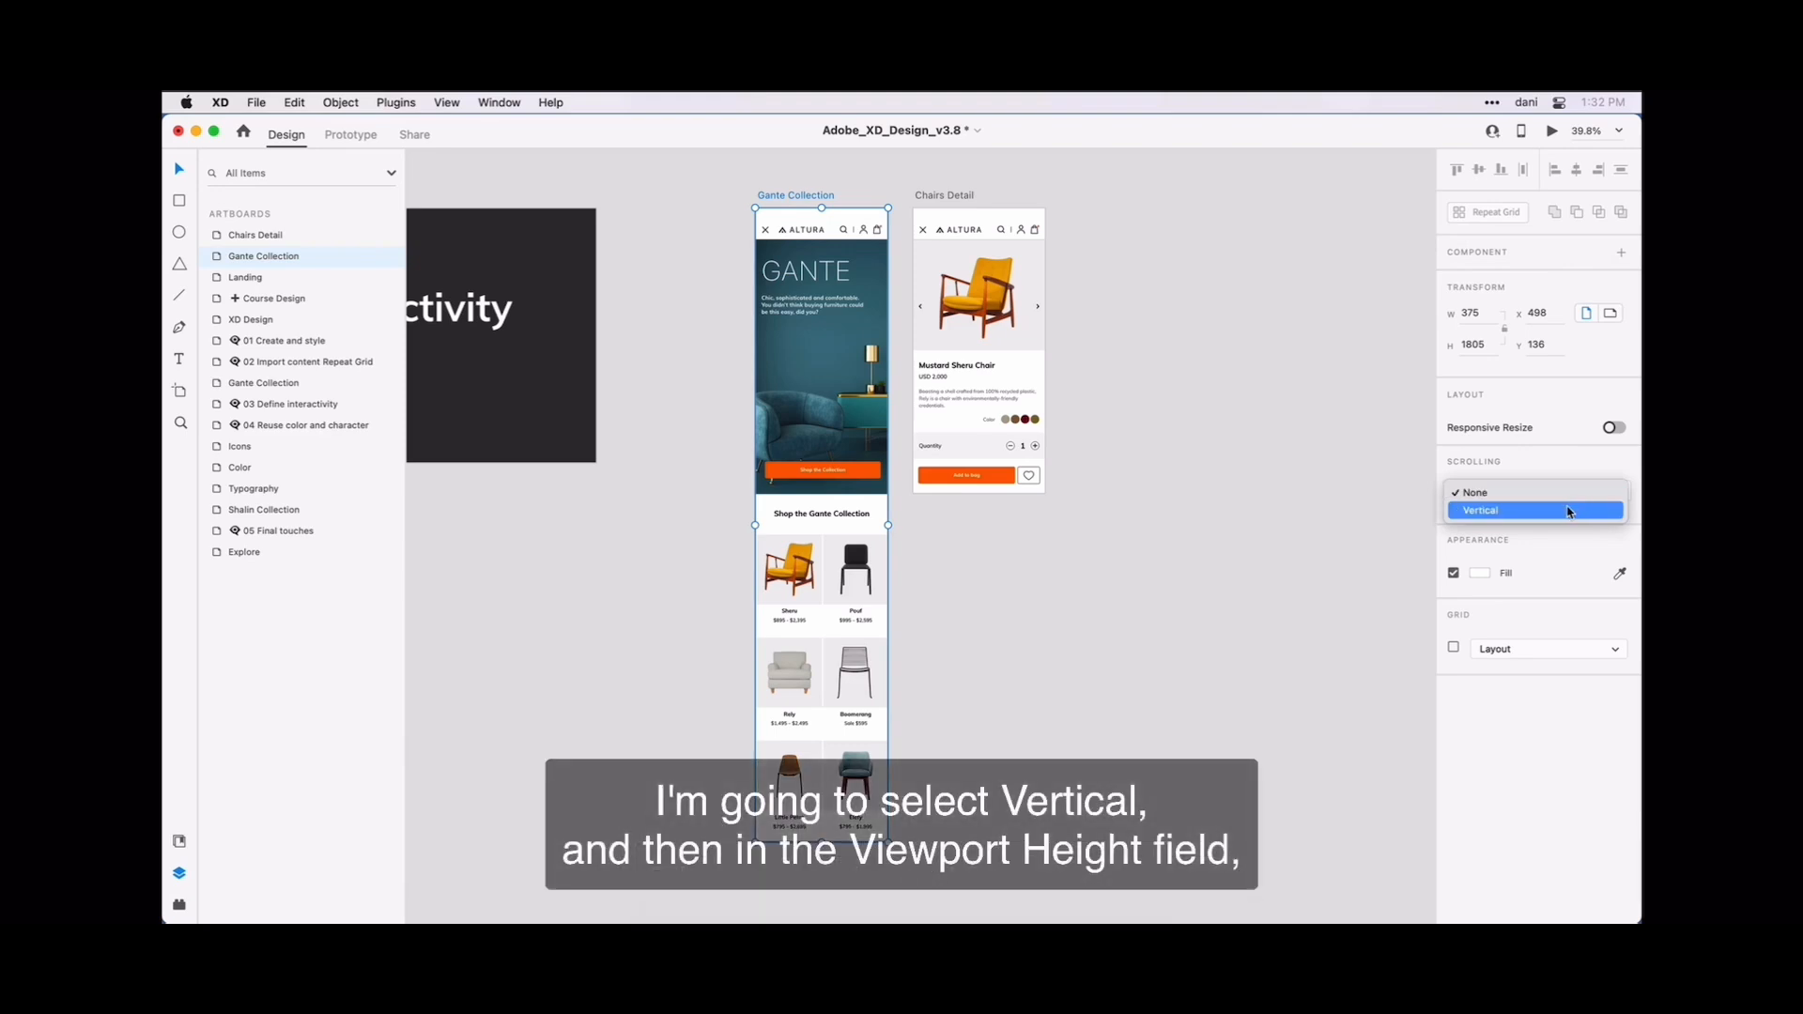
click(1567, 510)
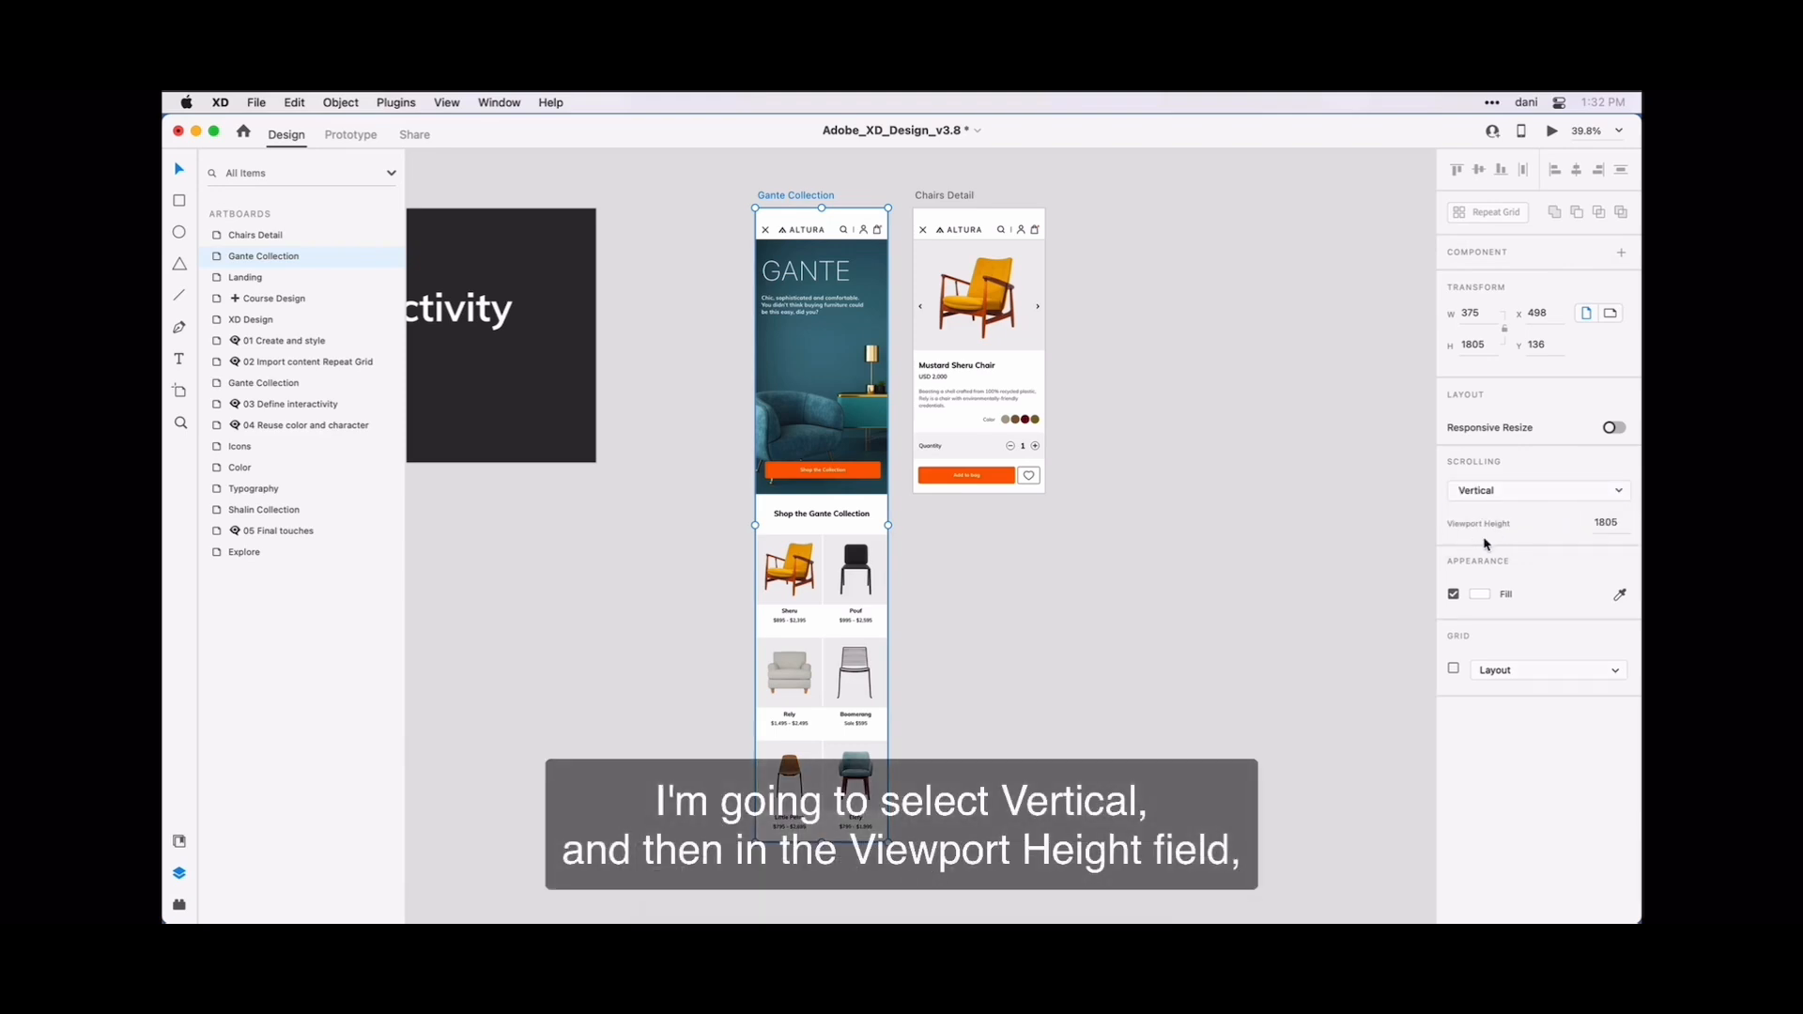
click(1603, 524)
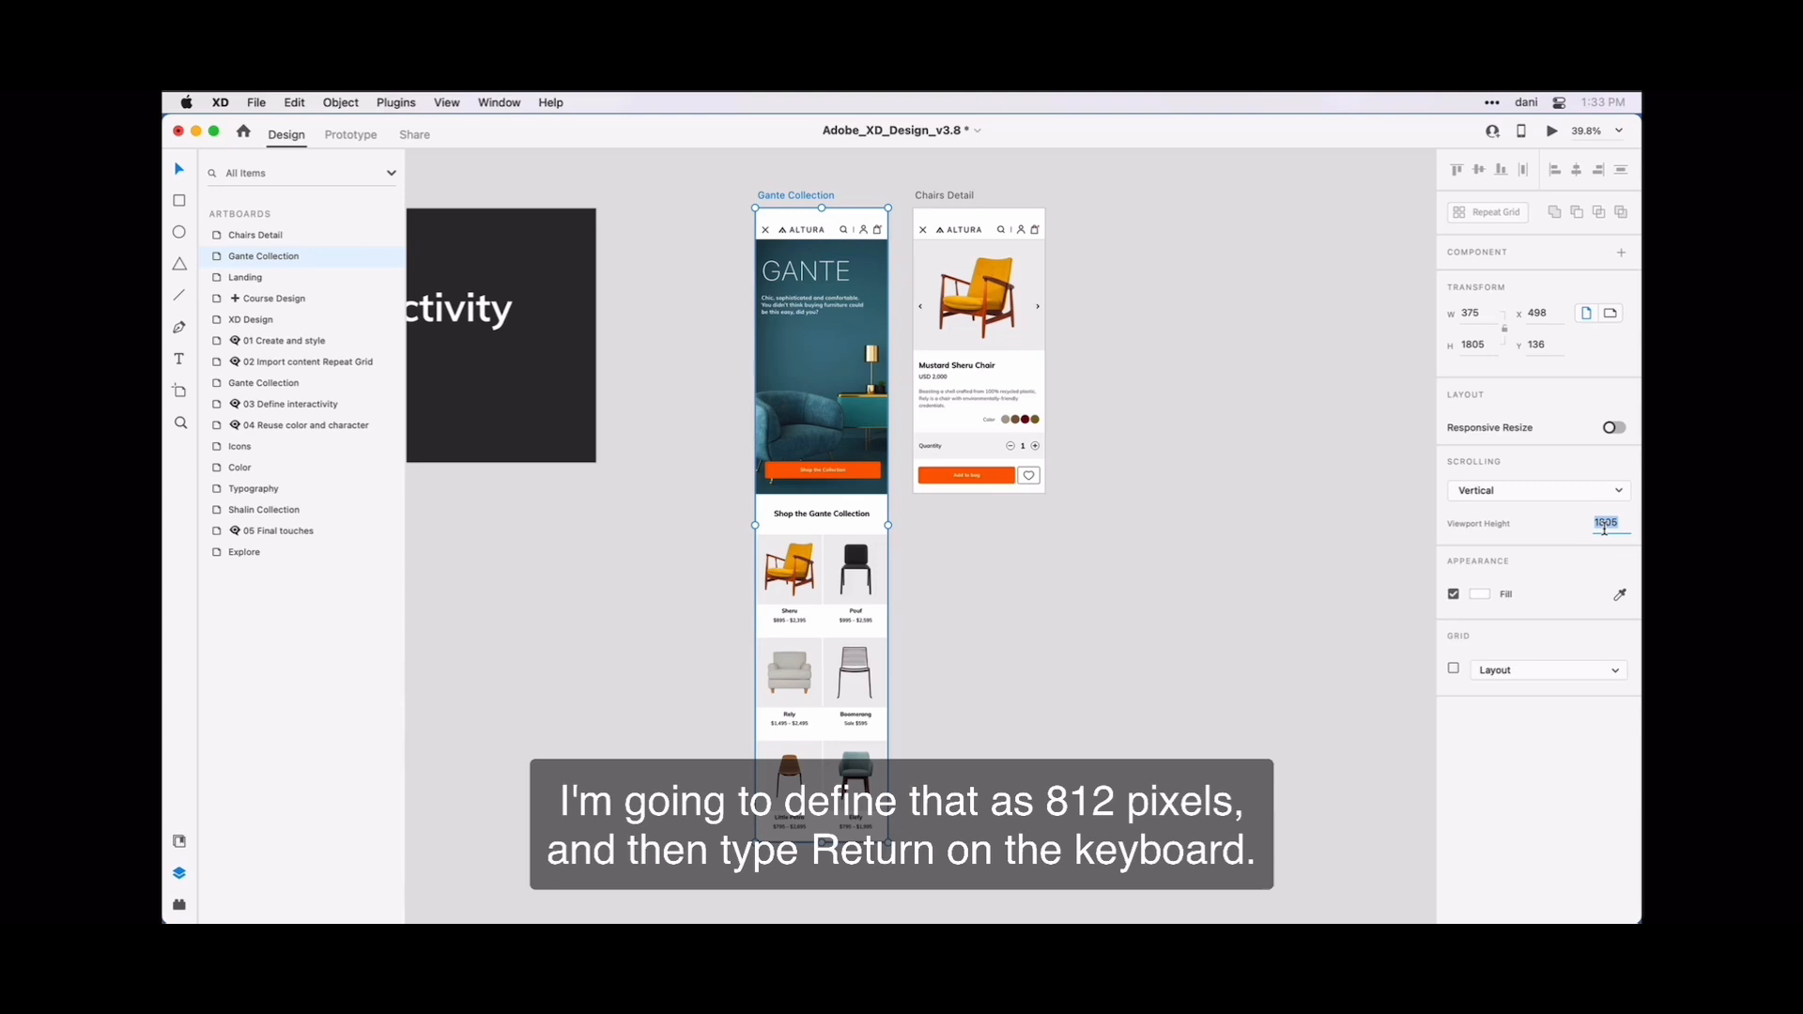
text(812)
key(Return)
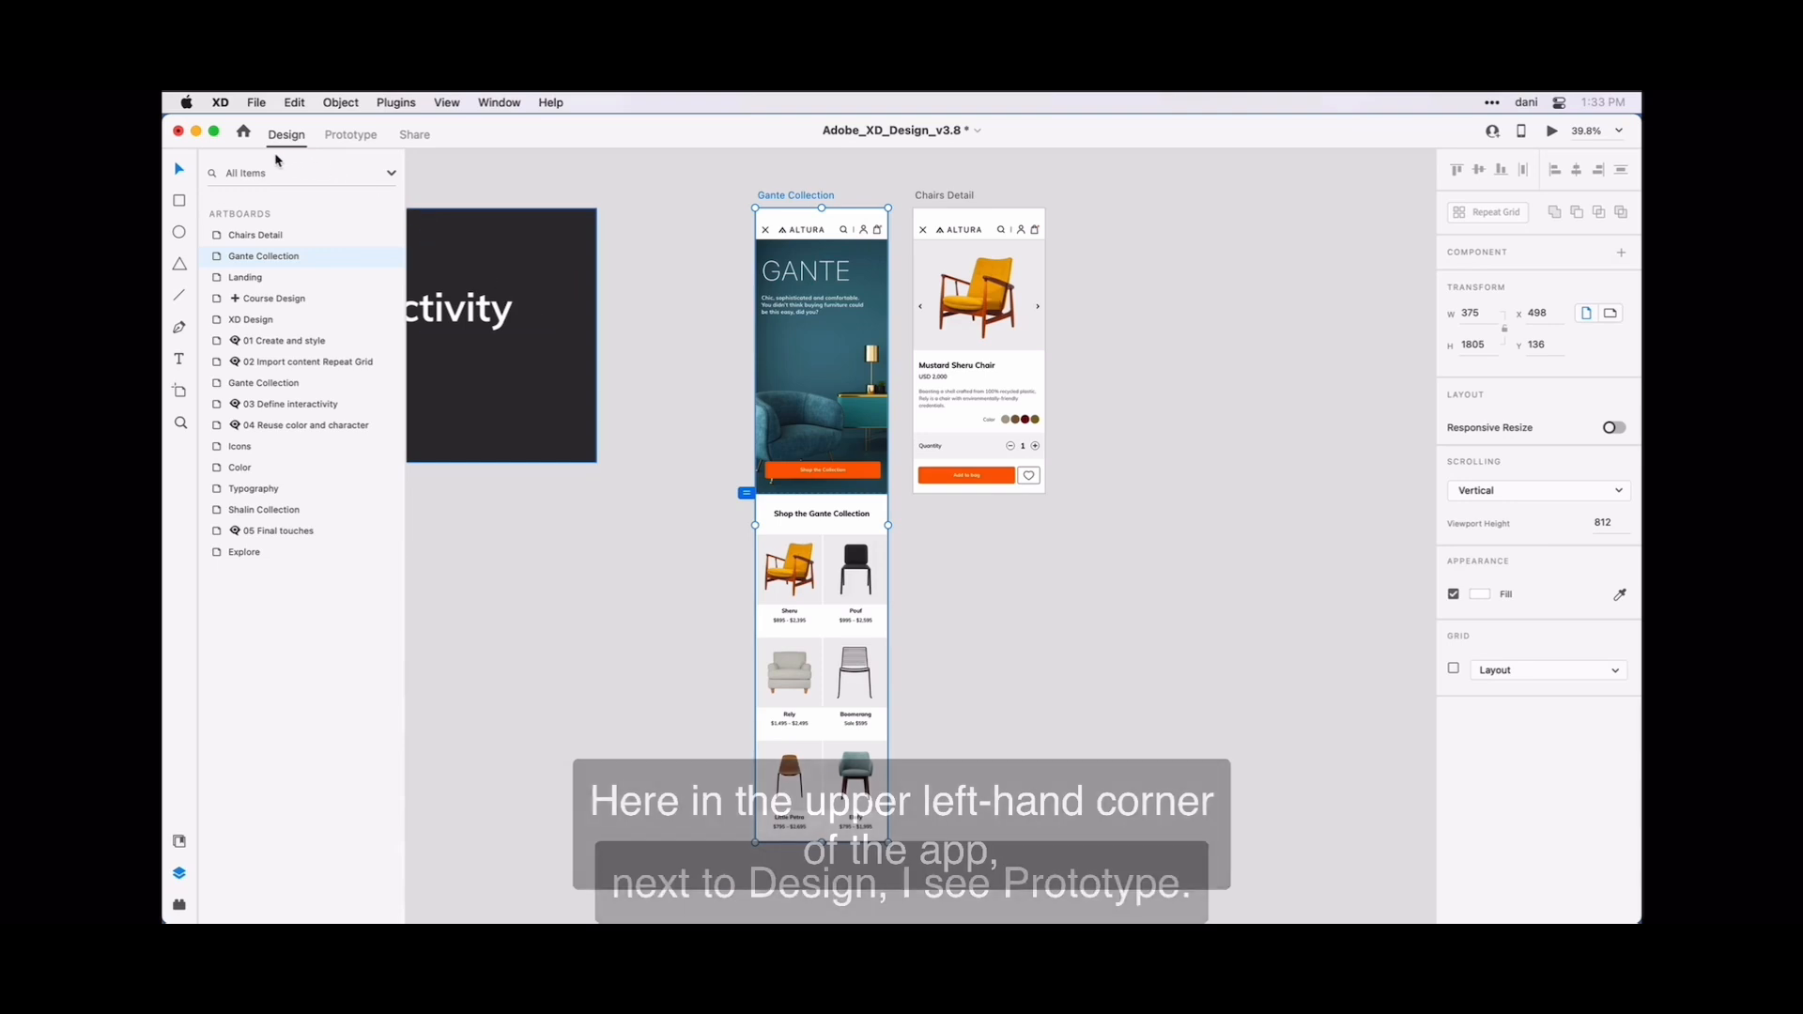
In Prototype mode, wire the Sheru product on the Gante Collection artboard to the Chairs Detail artboard.
click(351, 135)
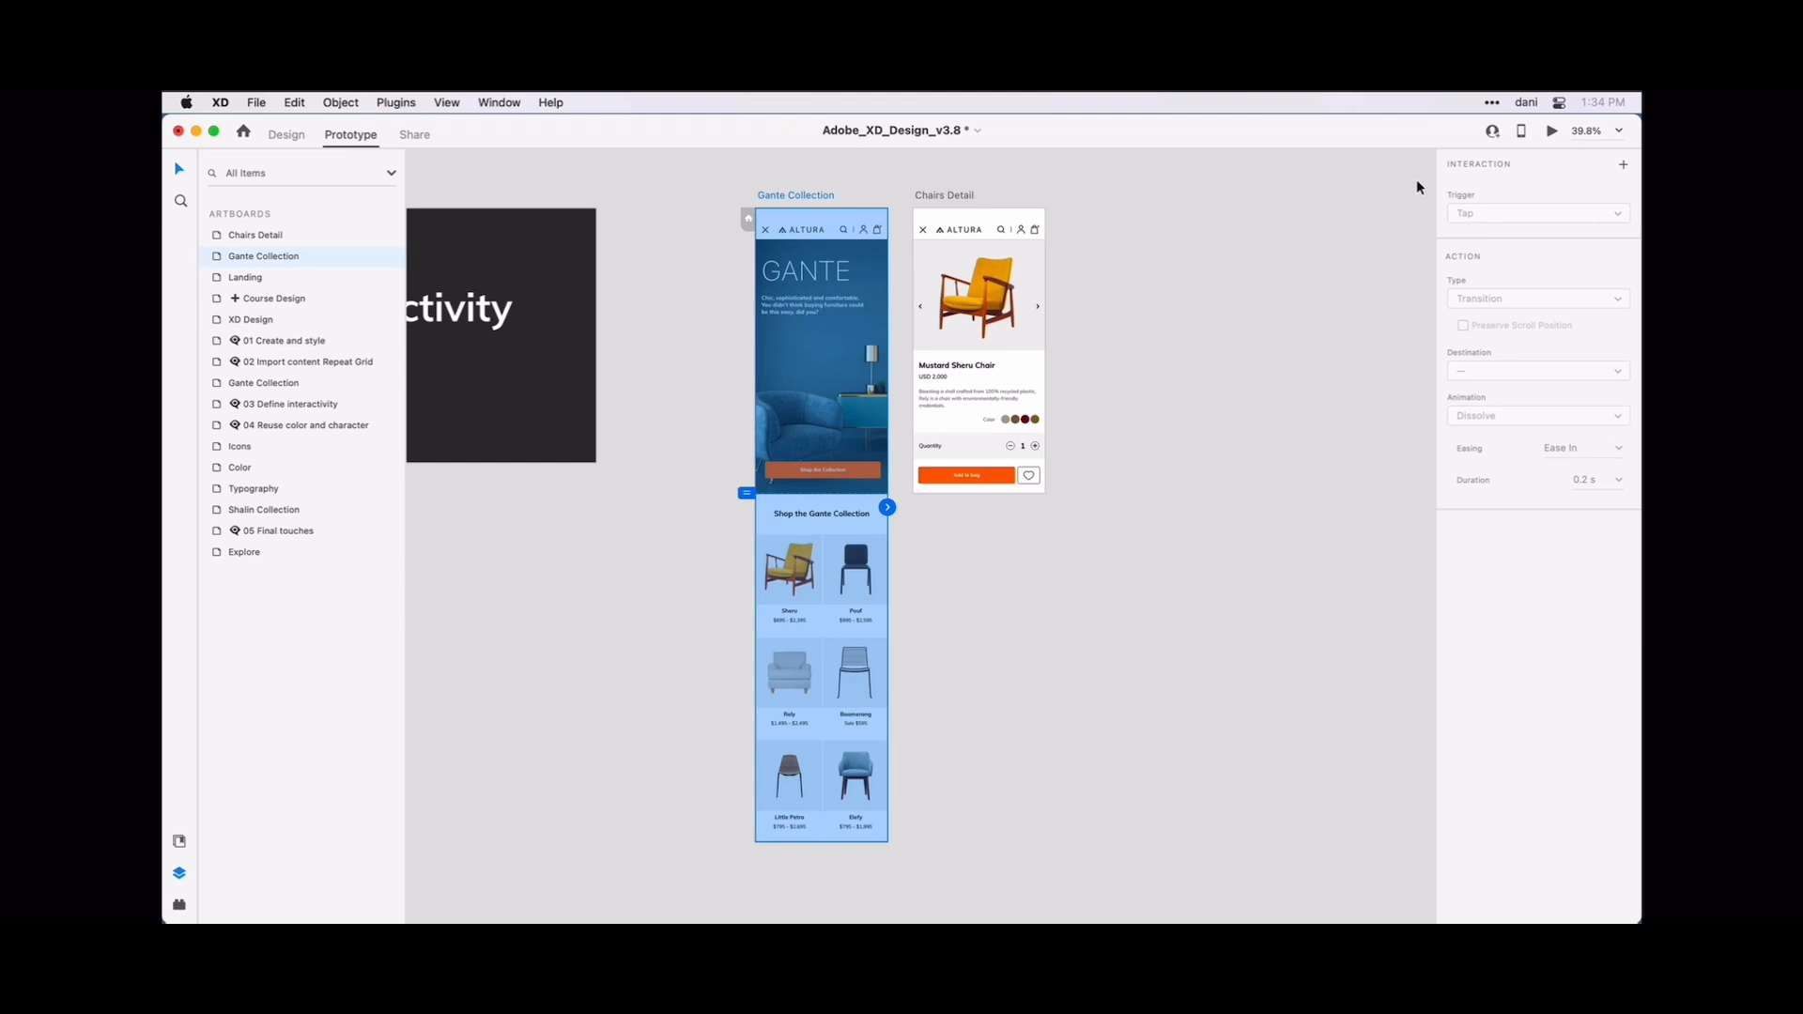
click(1109, 483)
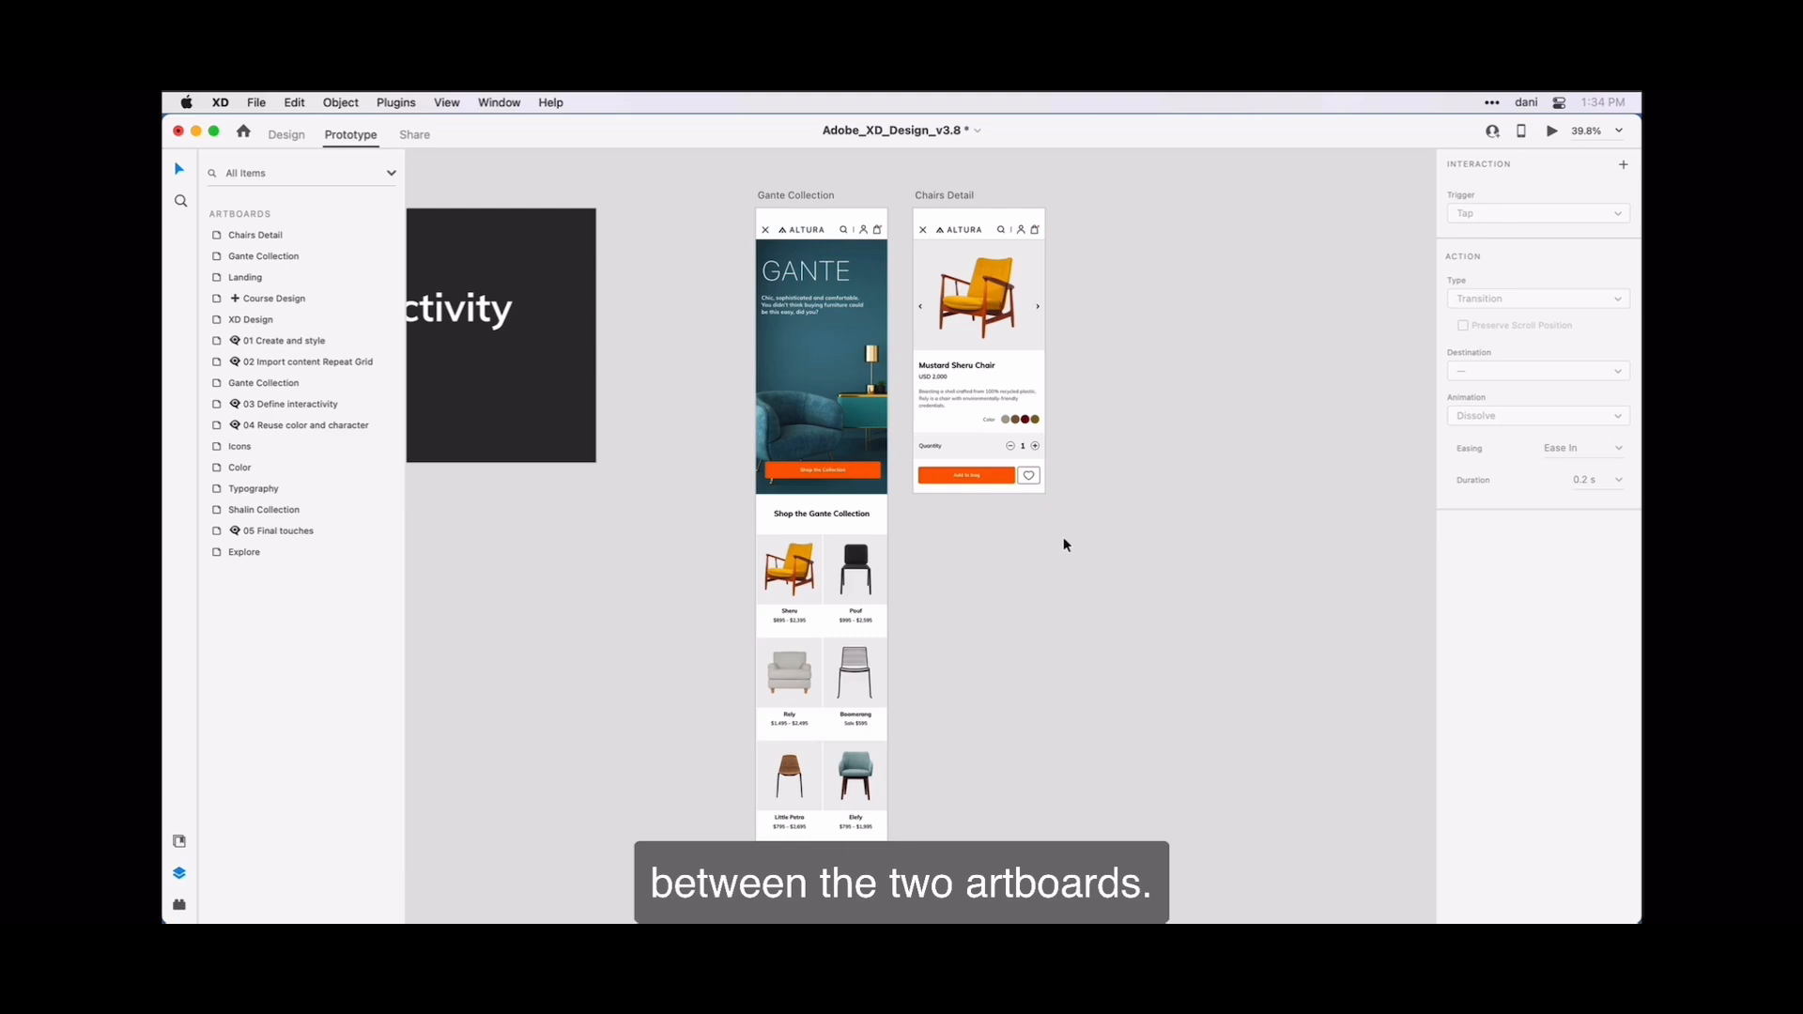
click(805, 576)
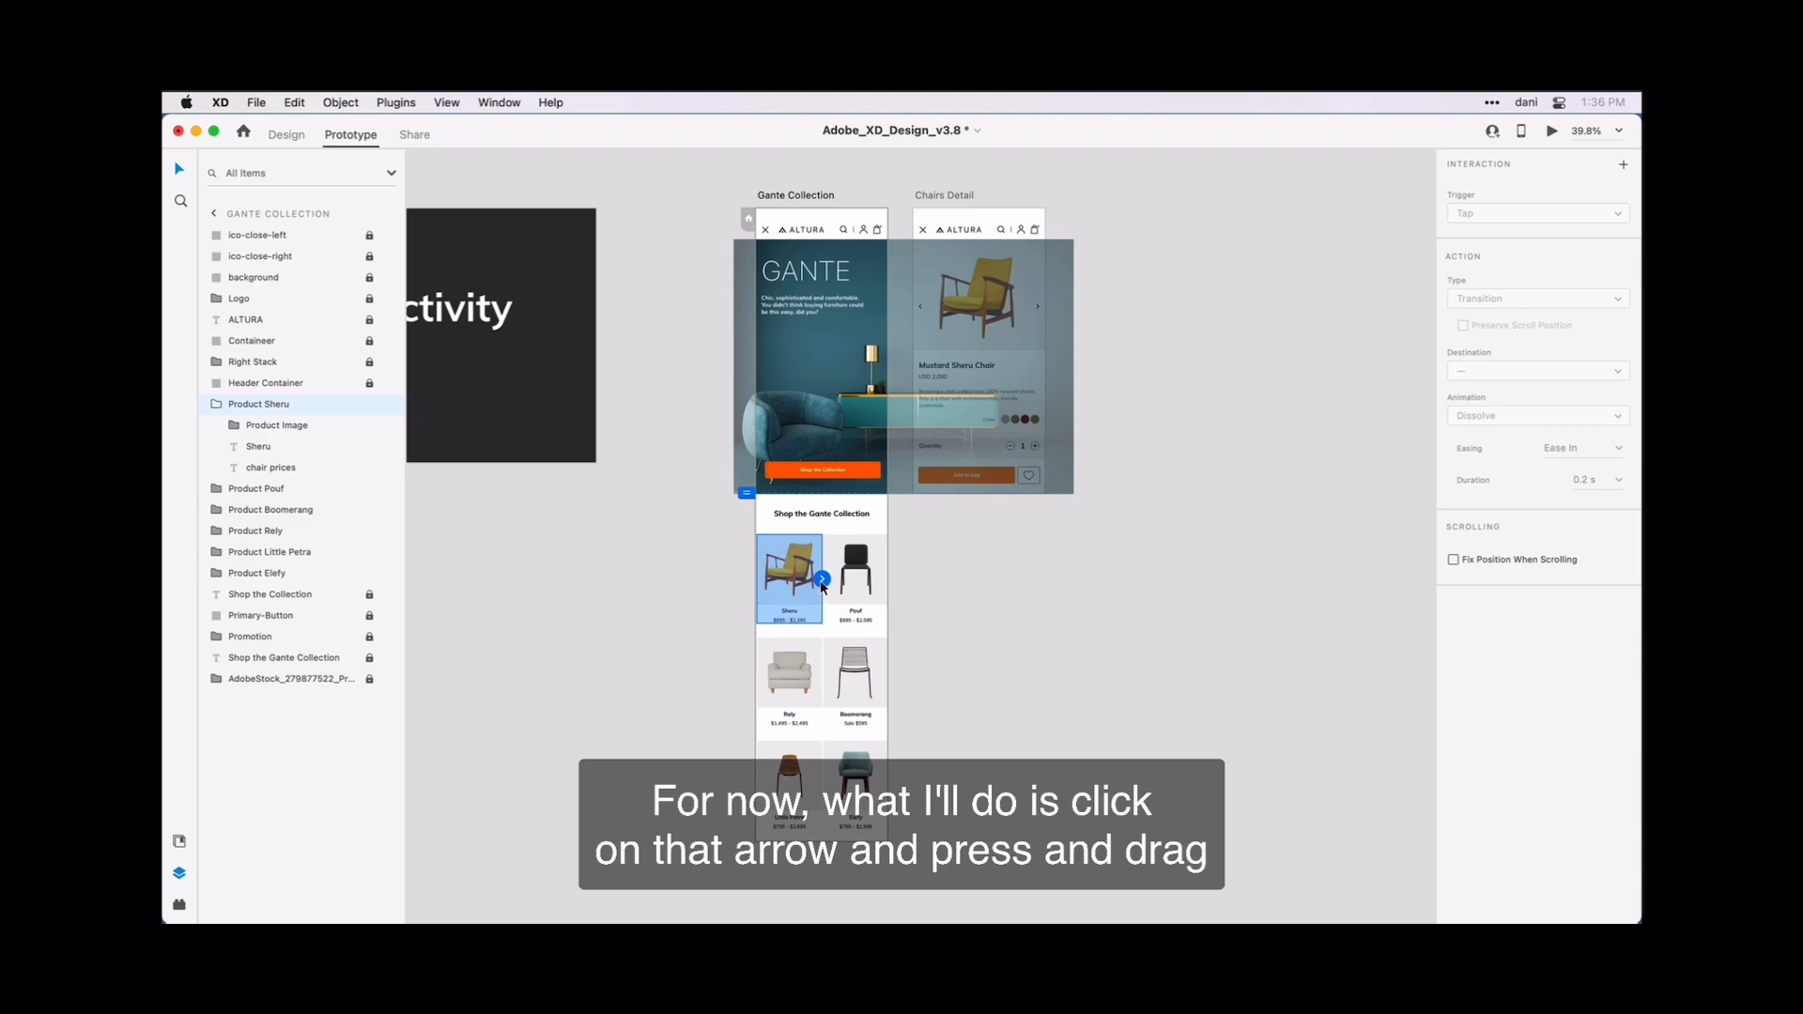
drag(822, 579, 1013, 359)
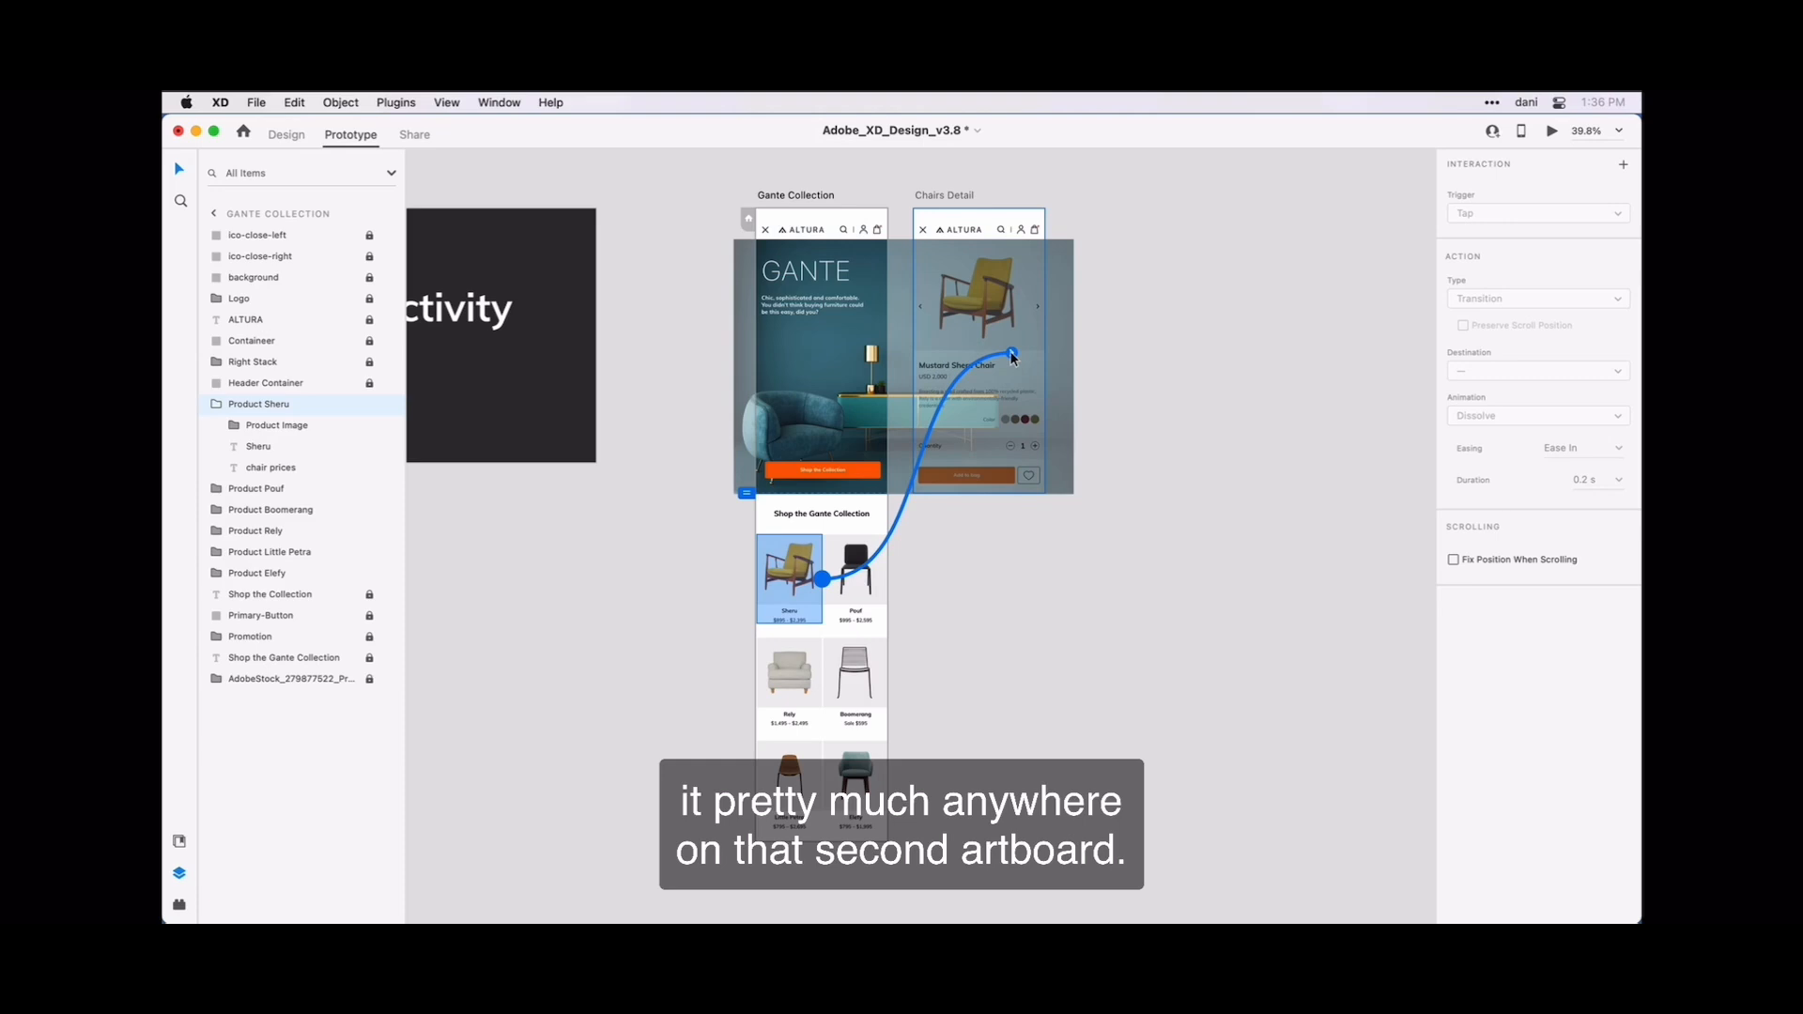
drag(1010, 353, 1011, 356)
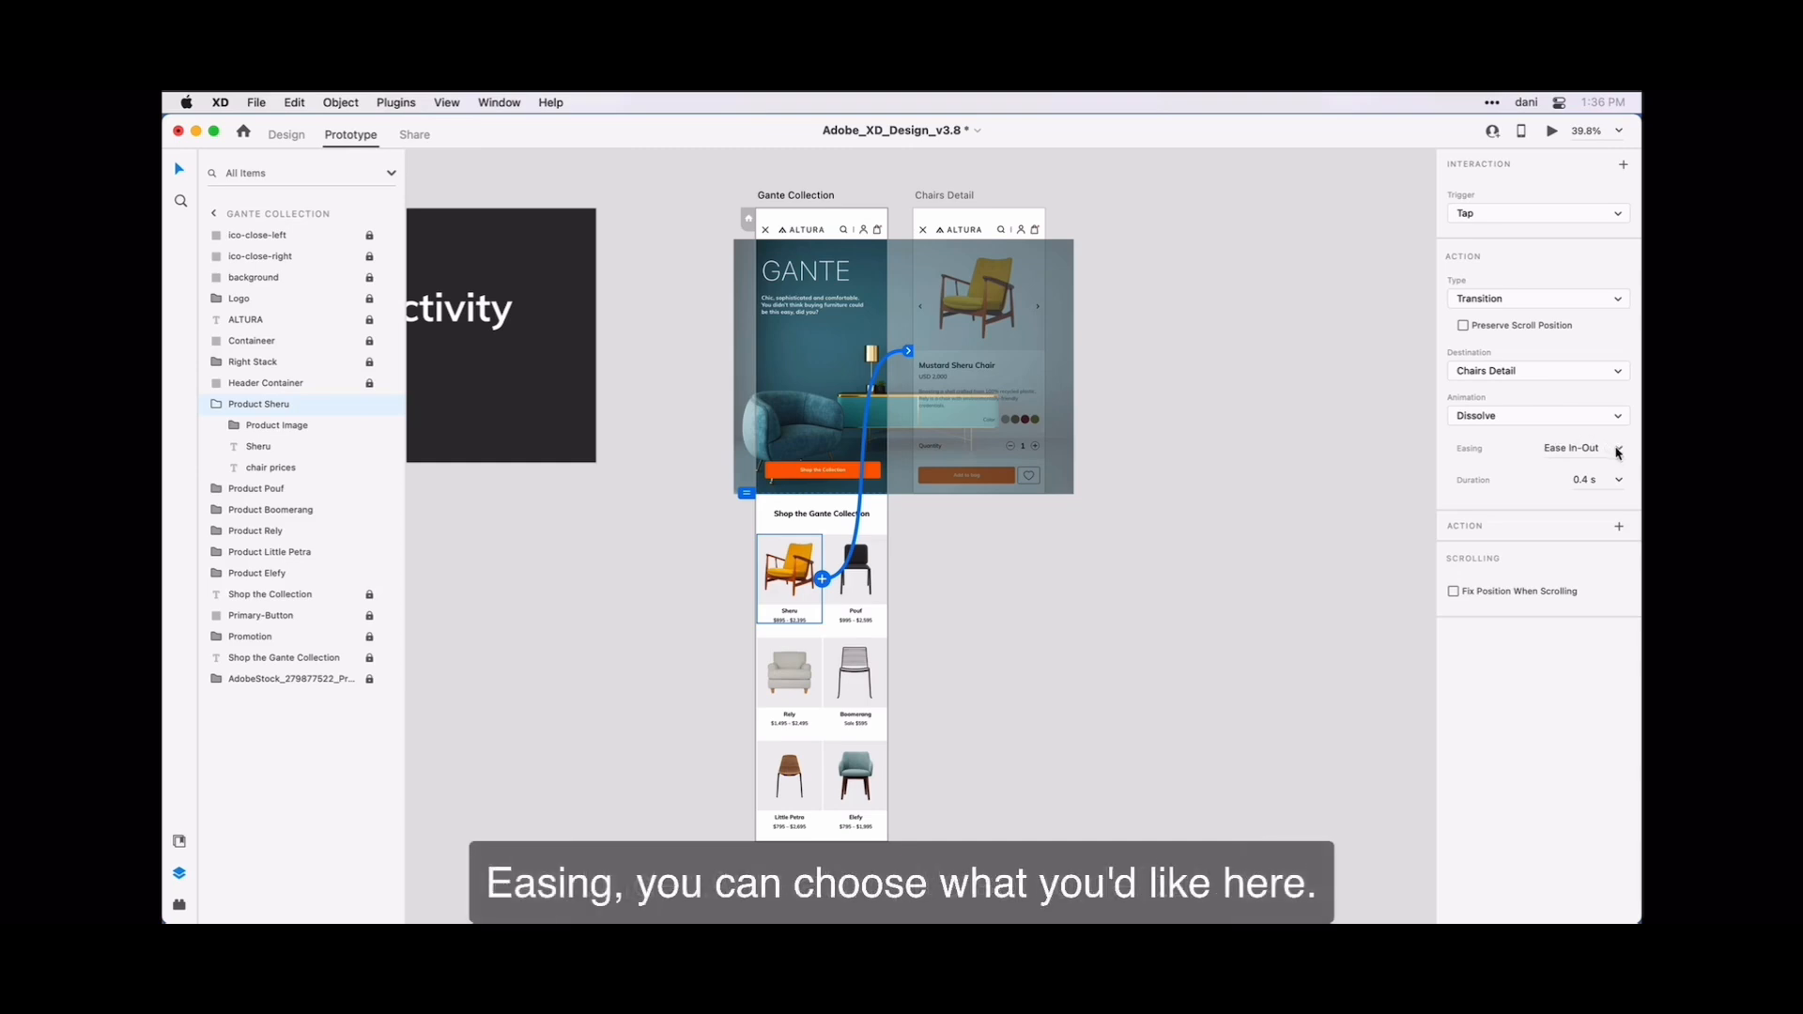
Use Ease In-Out easing and a 0.4 s duration for the Sheru product's Dissolve transition.
click(1617, 451)
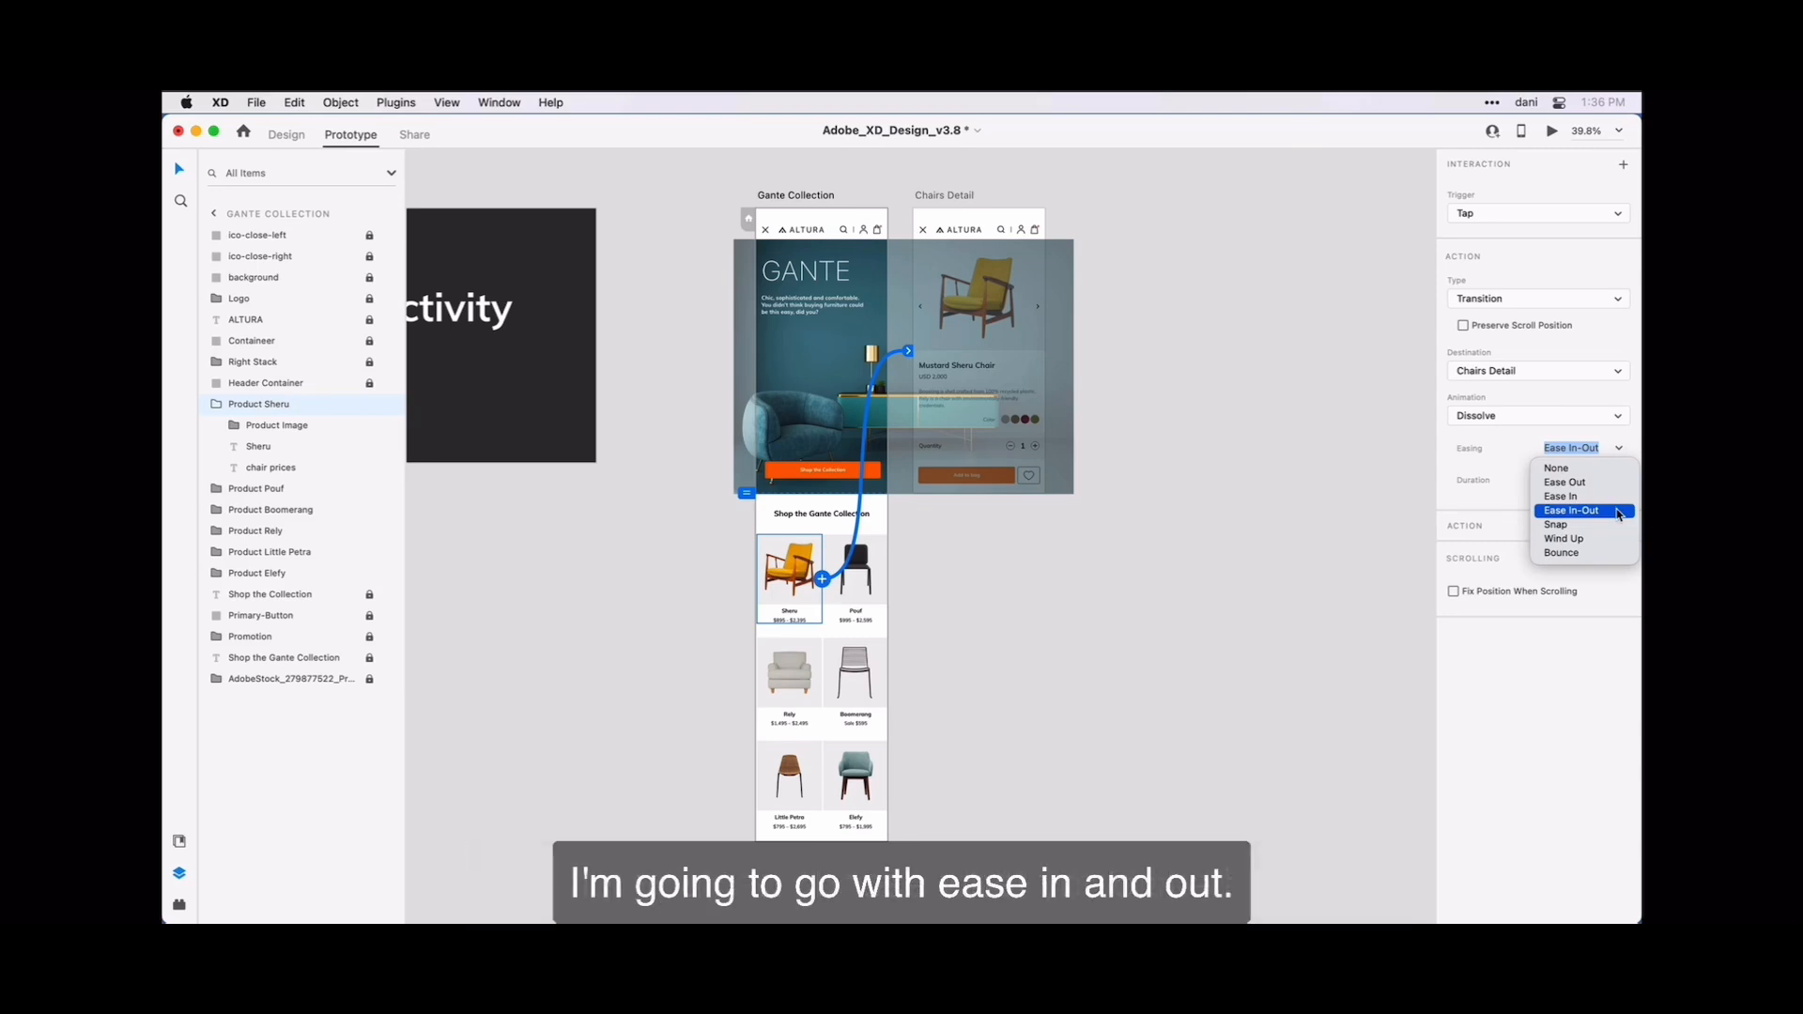
click(1616, 511)
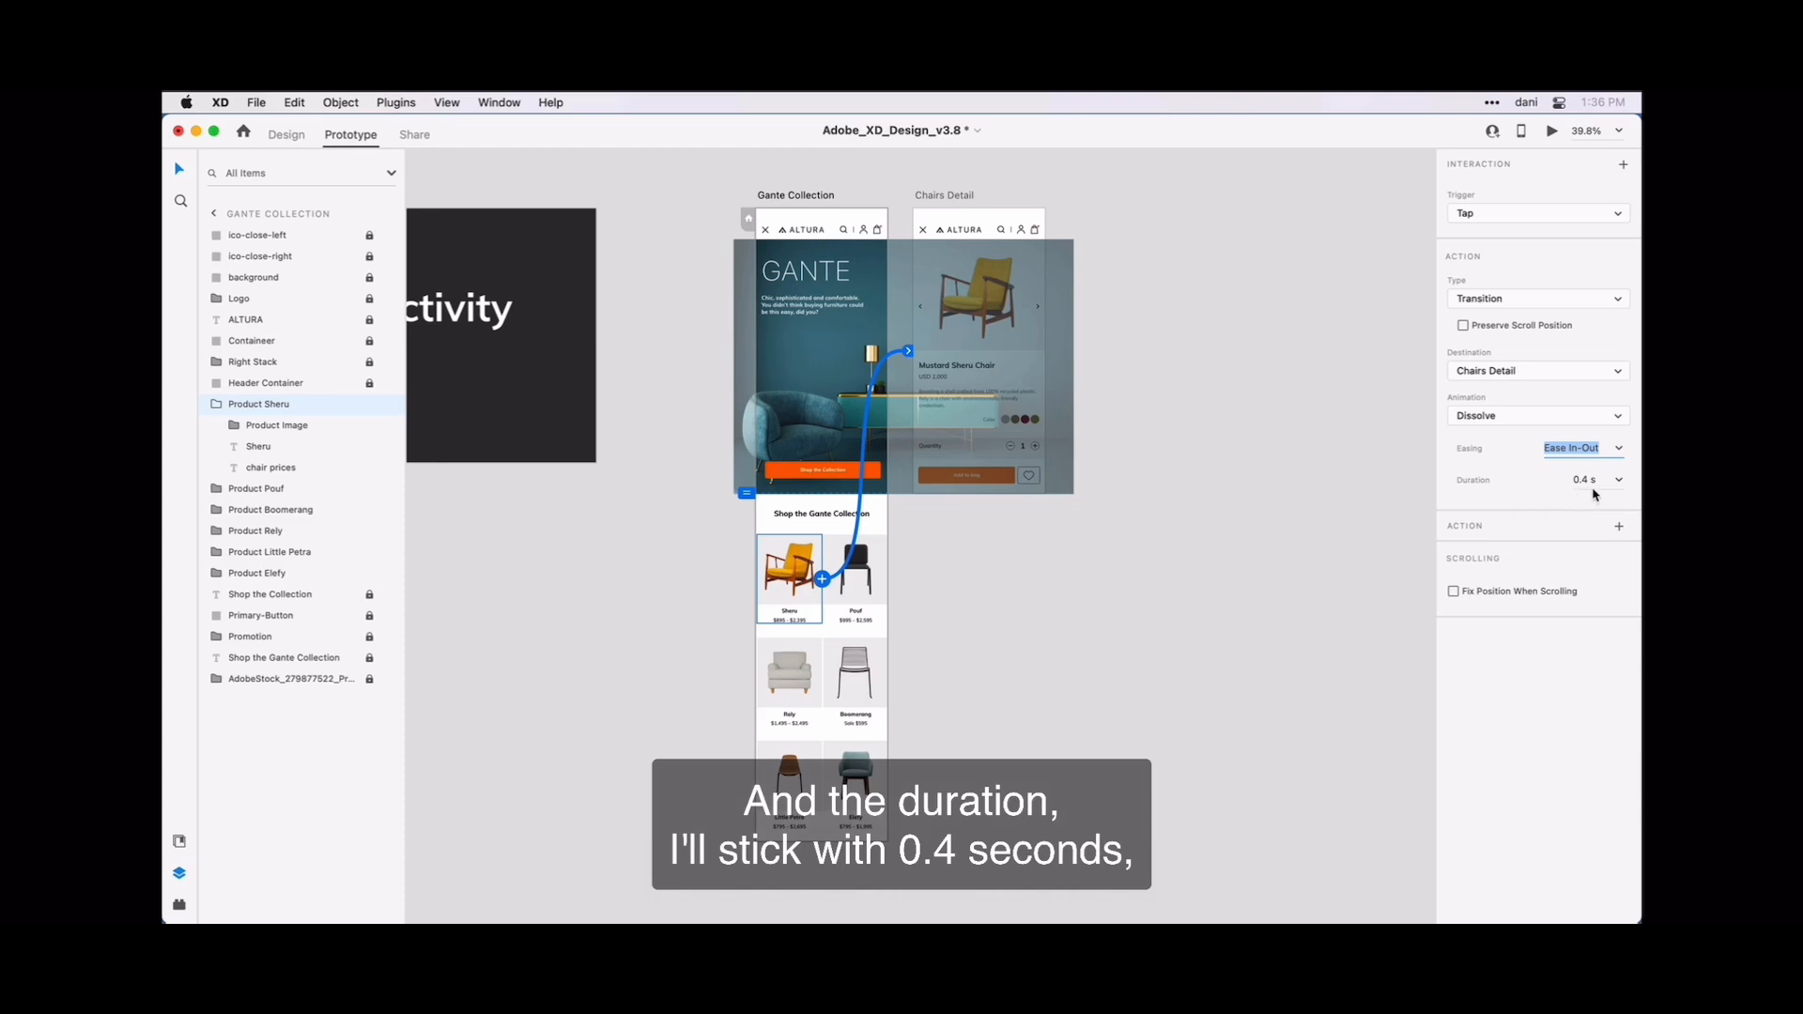
click(1618, 486)
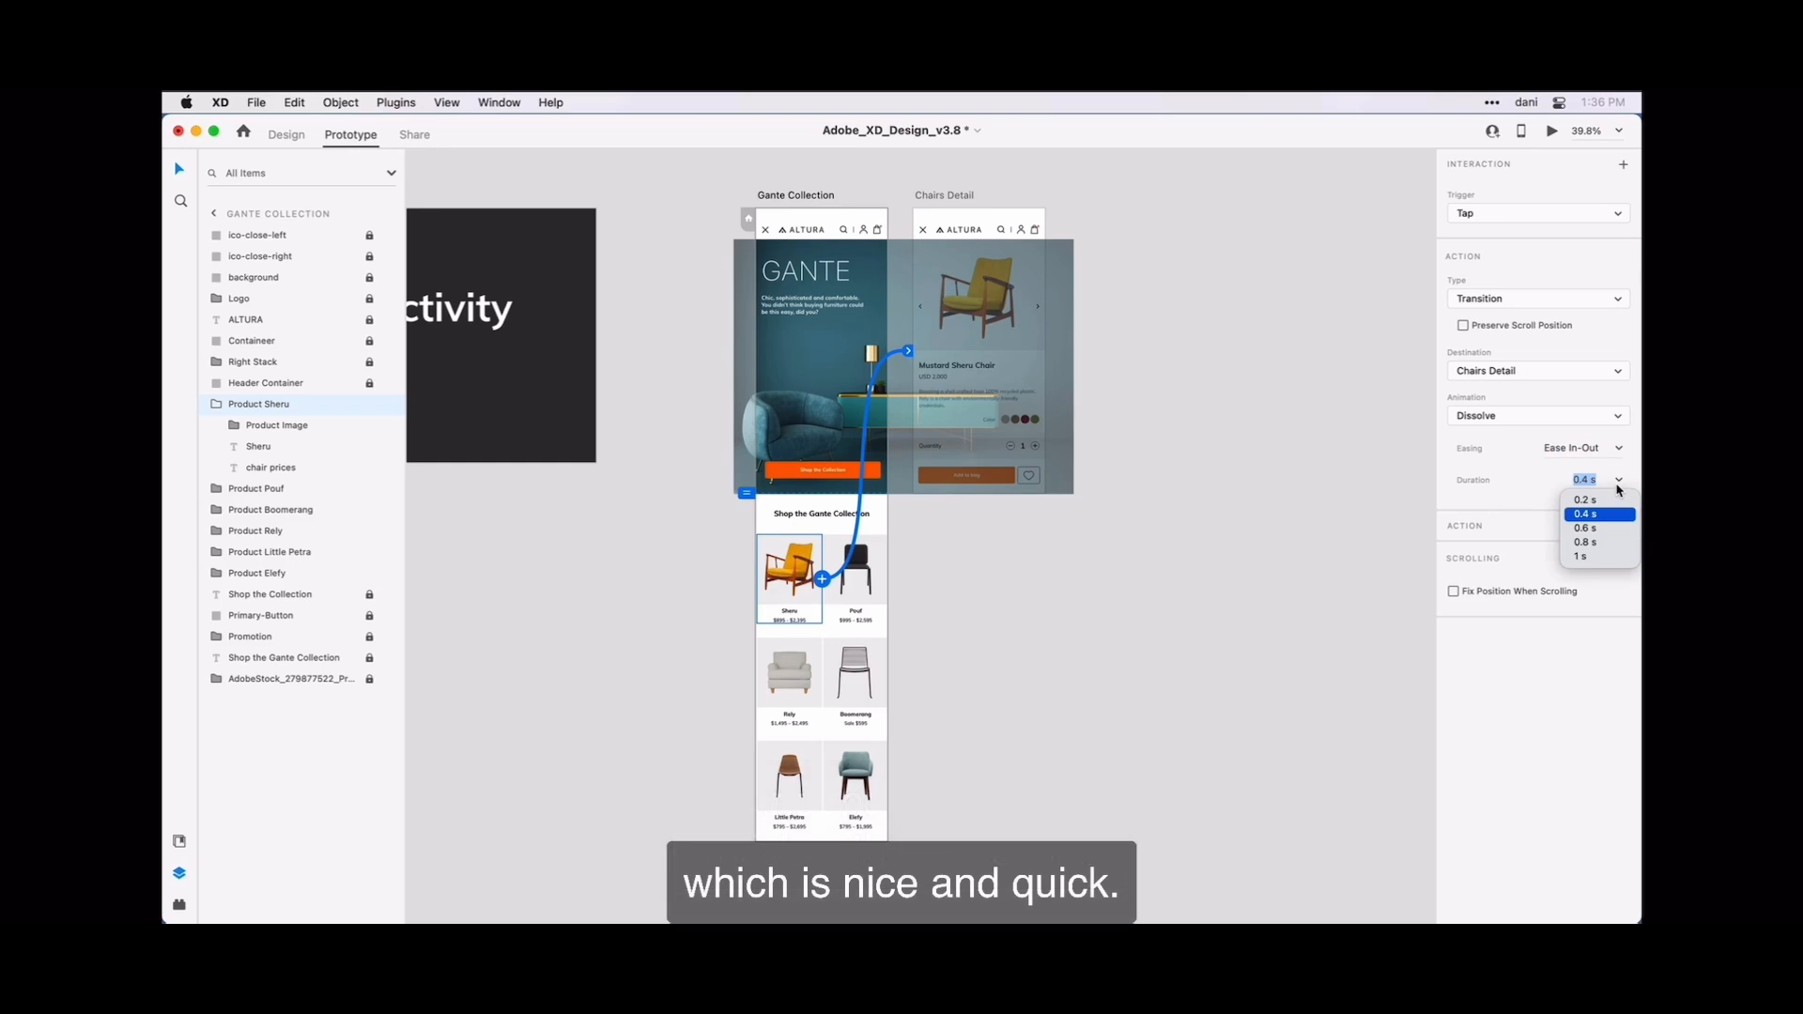
click(1618, 486)
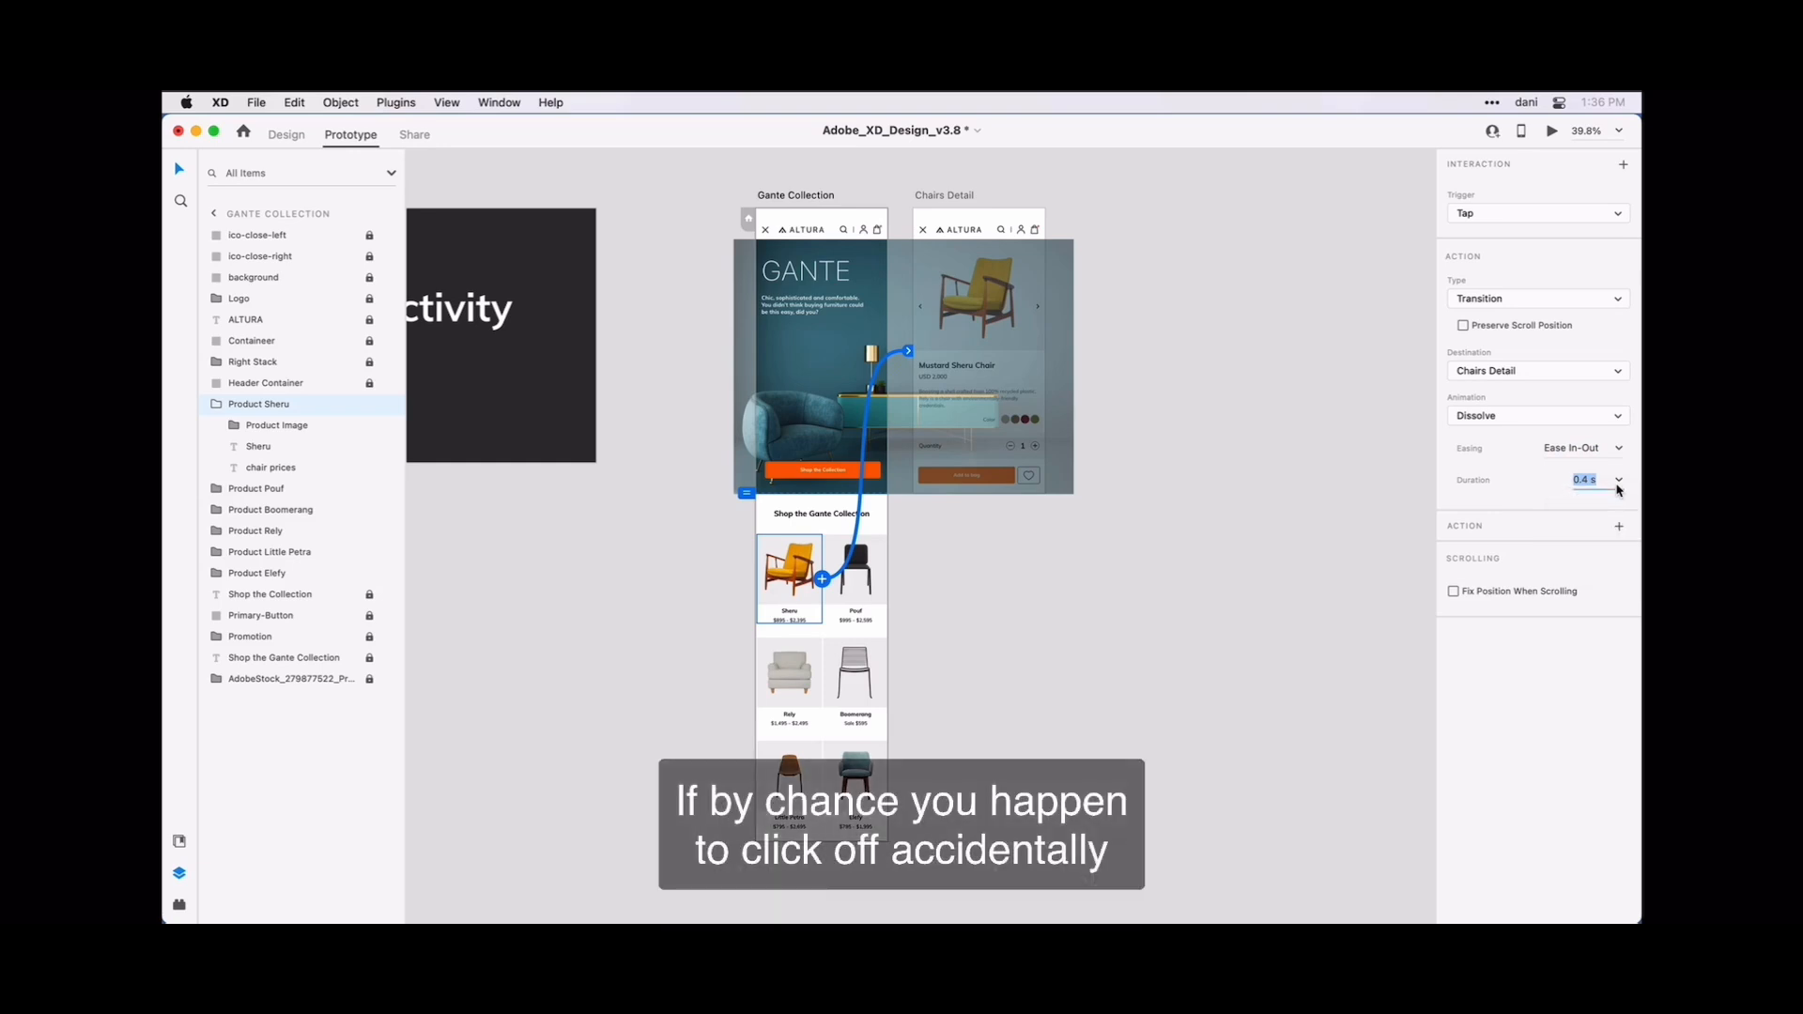
Deselect the Sheru connection, then reselect its wire from the Gante Collection artboard to review the interaction settings.
click(1338, 481)
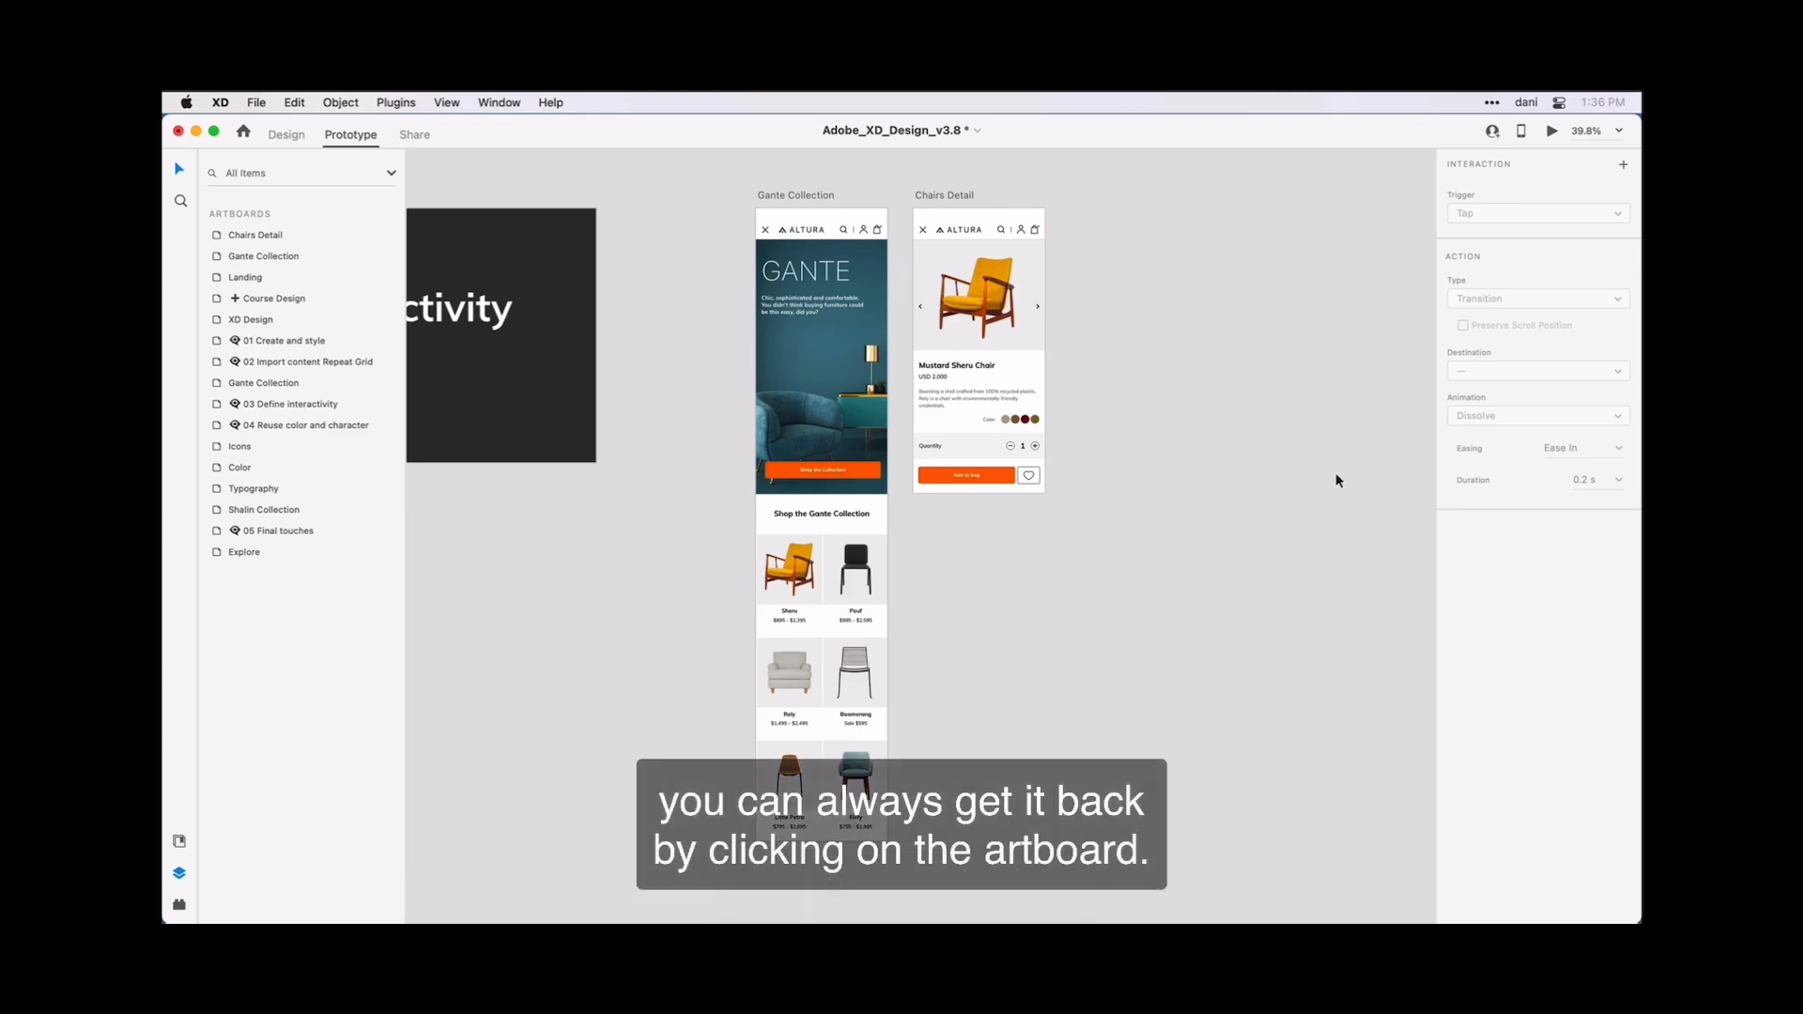
click(813, 197)
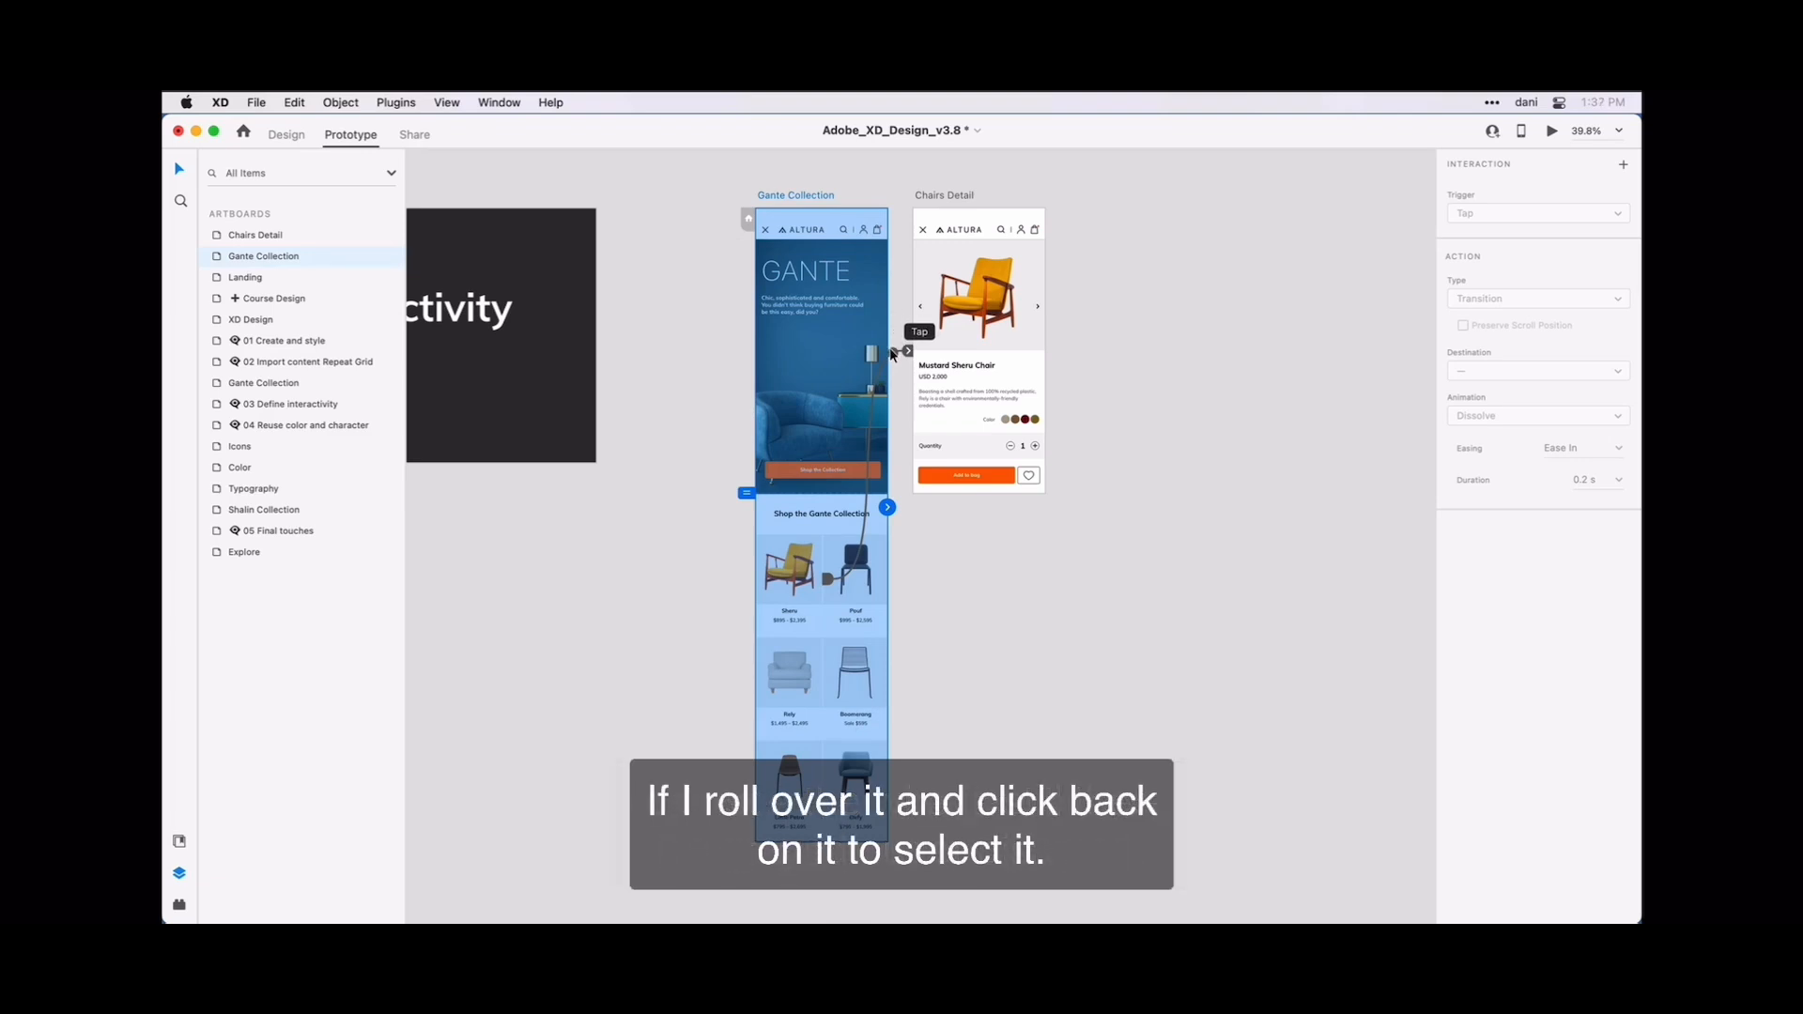
click(892, 353)
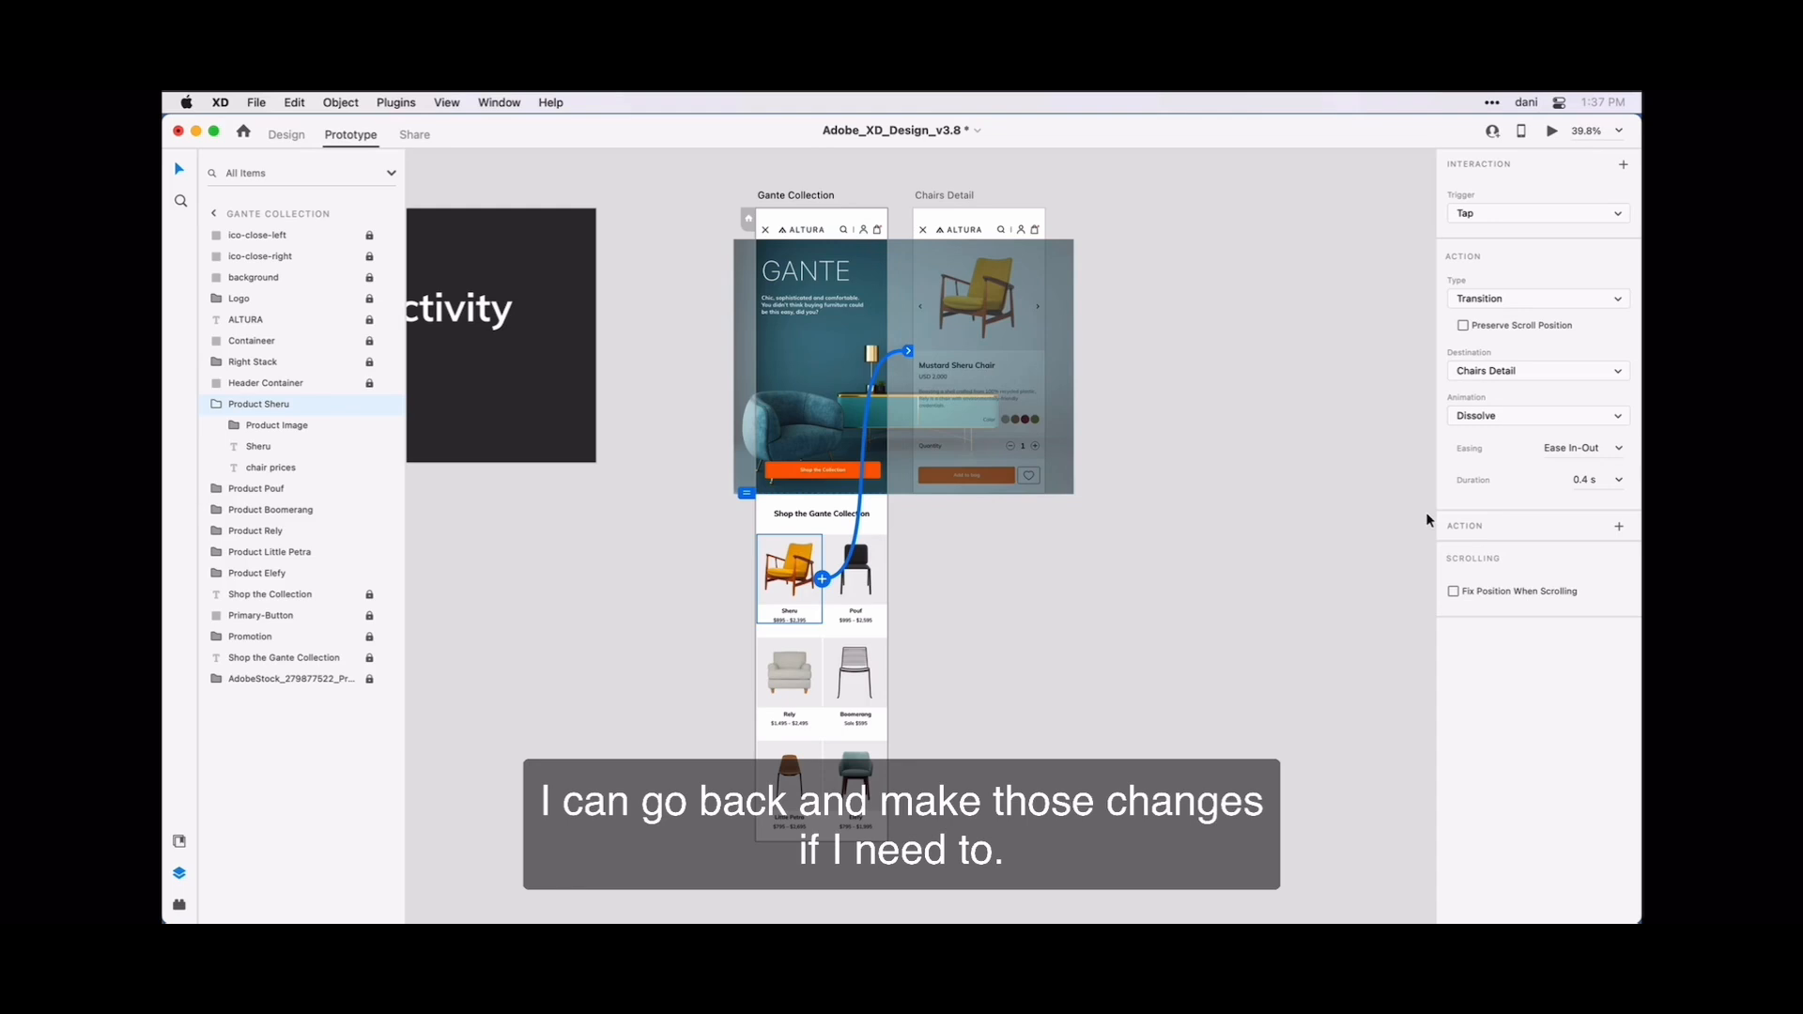
click(1270, 492)
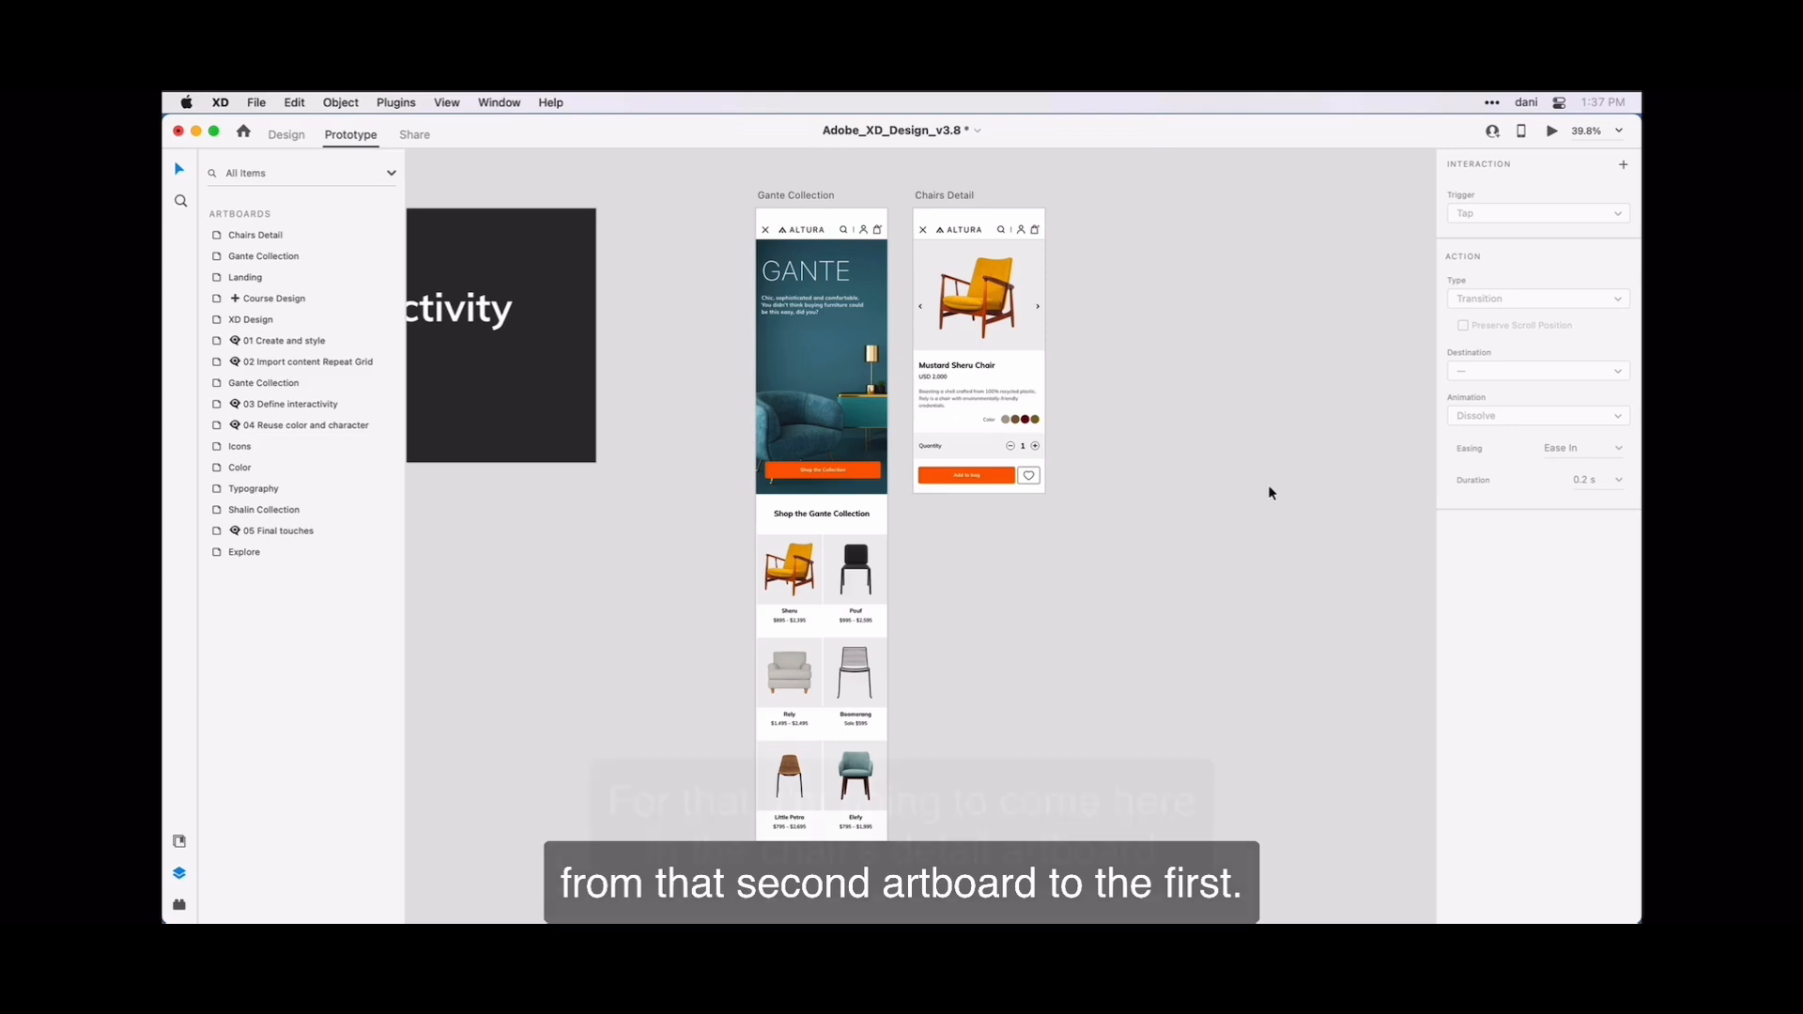
Add a tap interaction to the close icon on the Chairs Detail artboard with the Previous Artboard action.
click(925, 233)
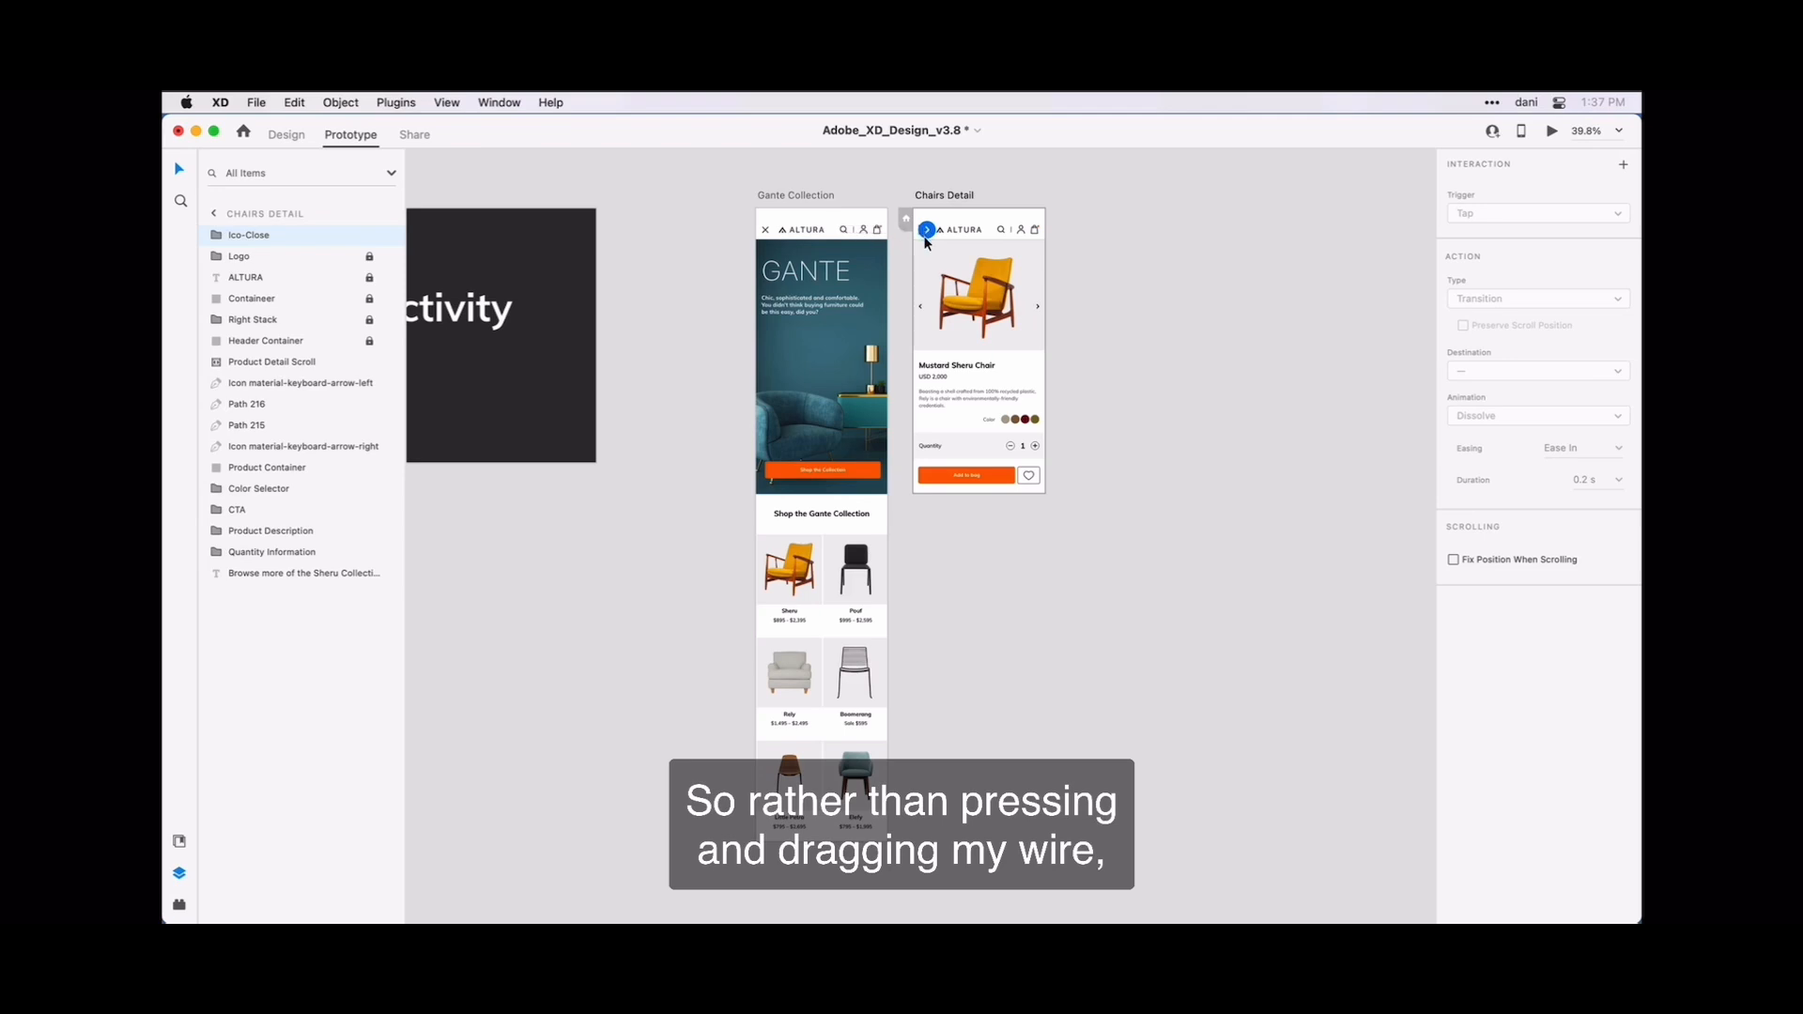
click(926, 235)
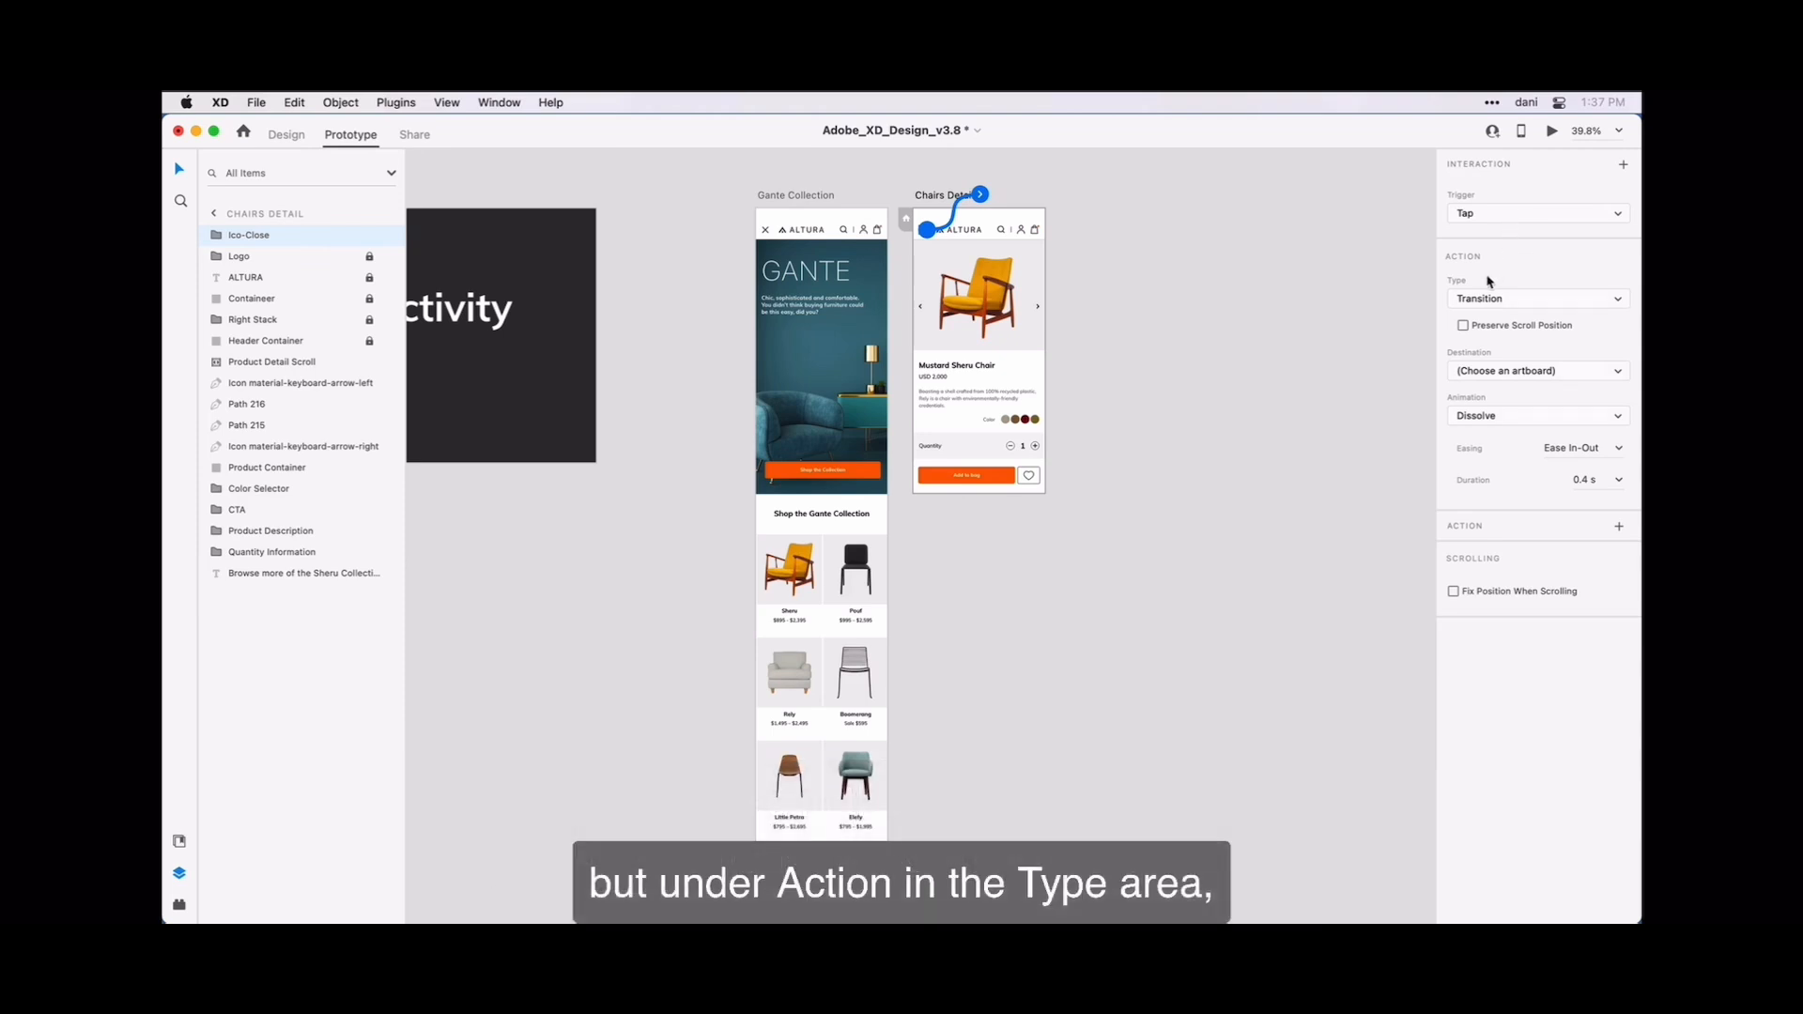
click(1522, 300)
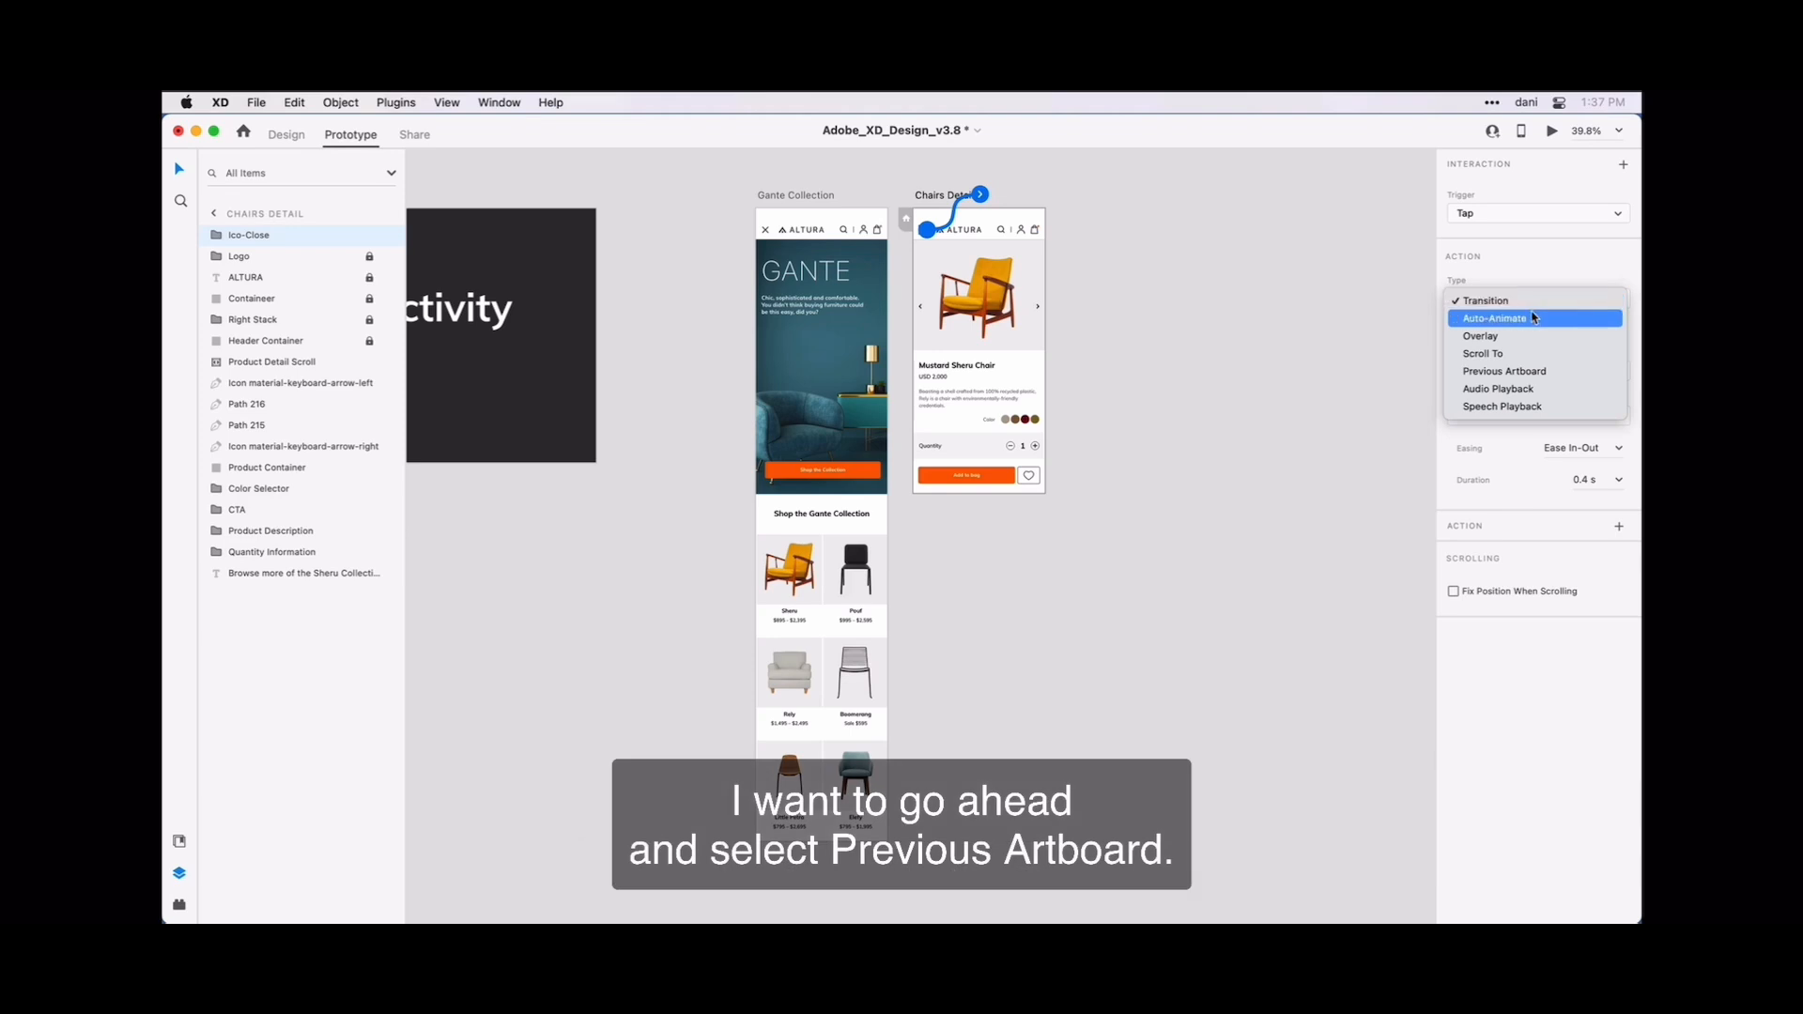
click(1569, 372)
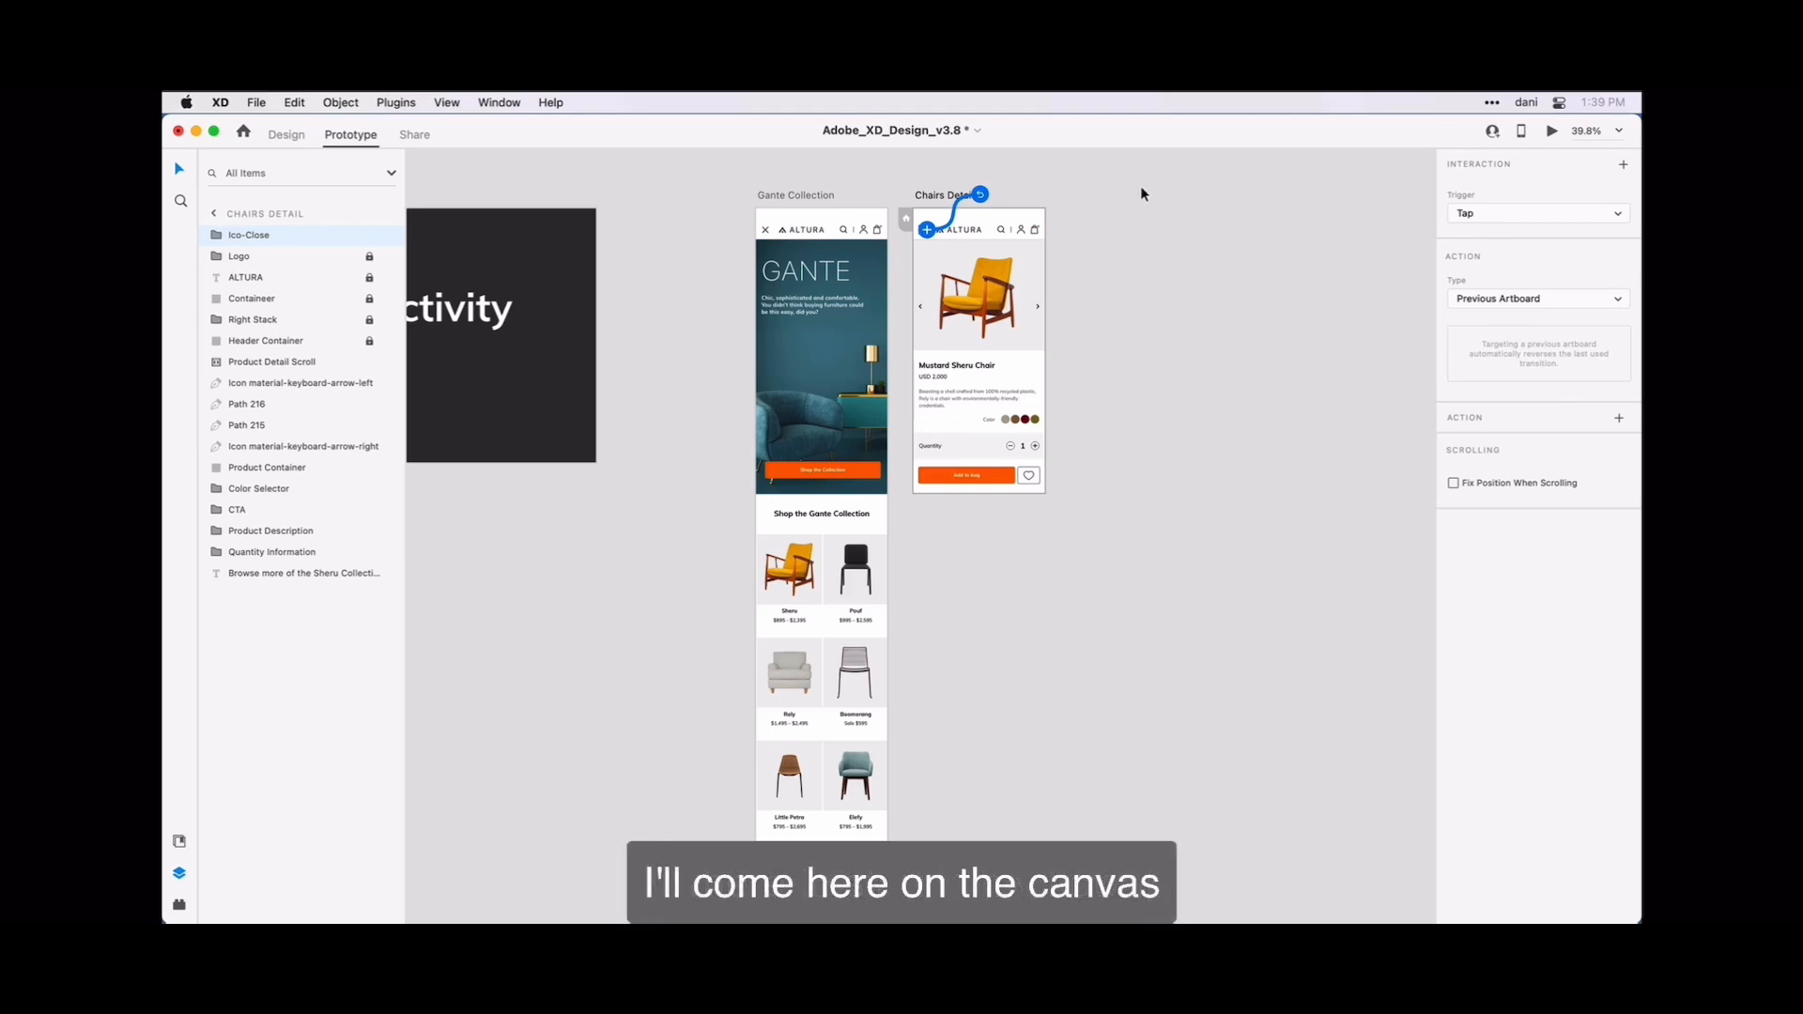
Preview the prototype on the desktop starting from the Gante Collection artboard and test its vertical scrolling.
click(812, 199)
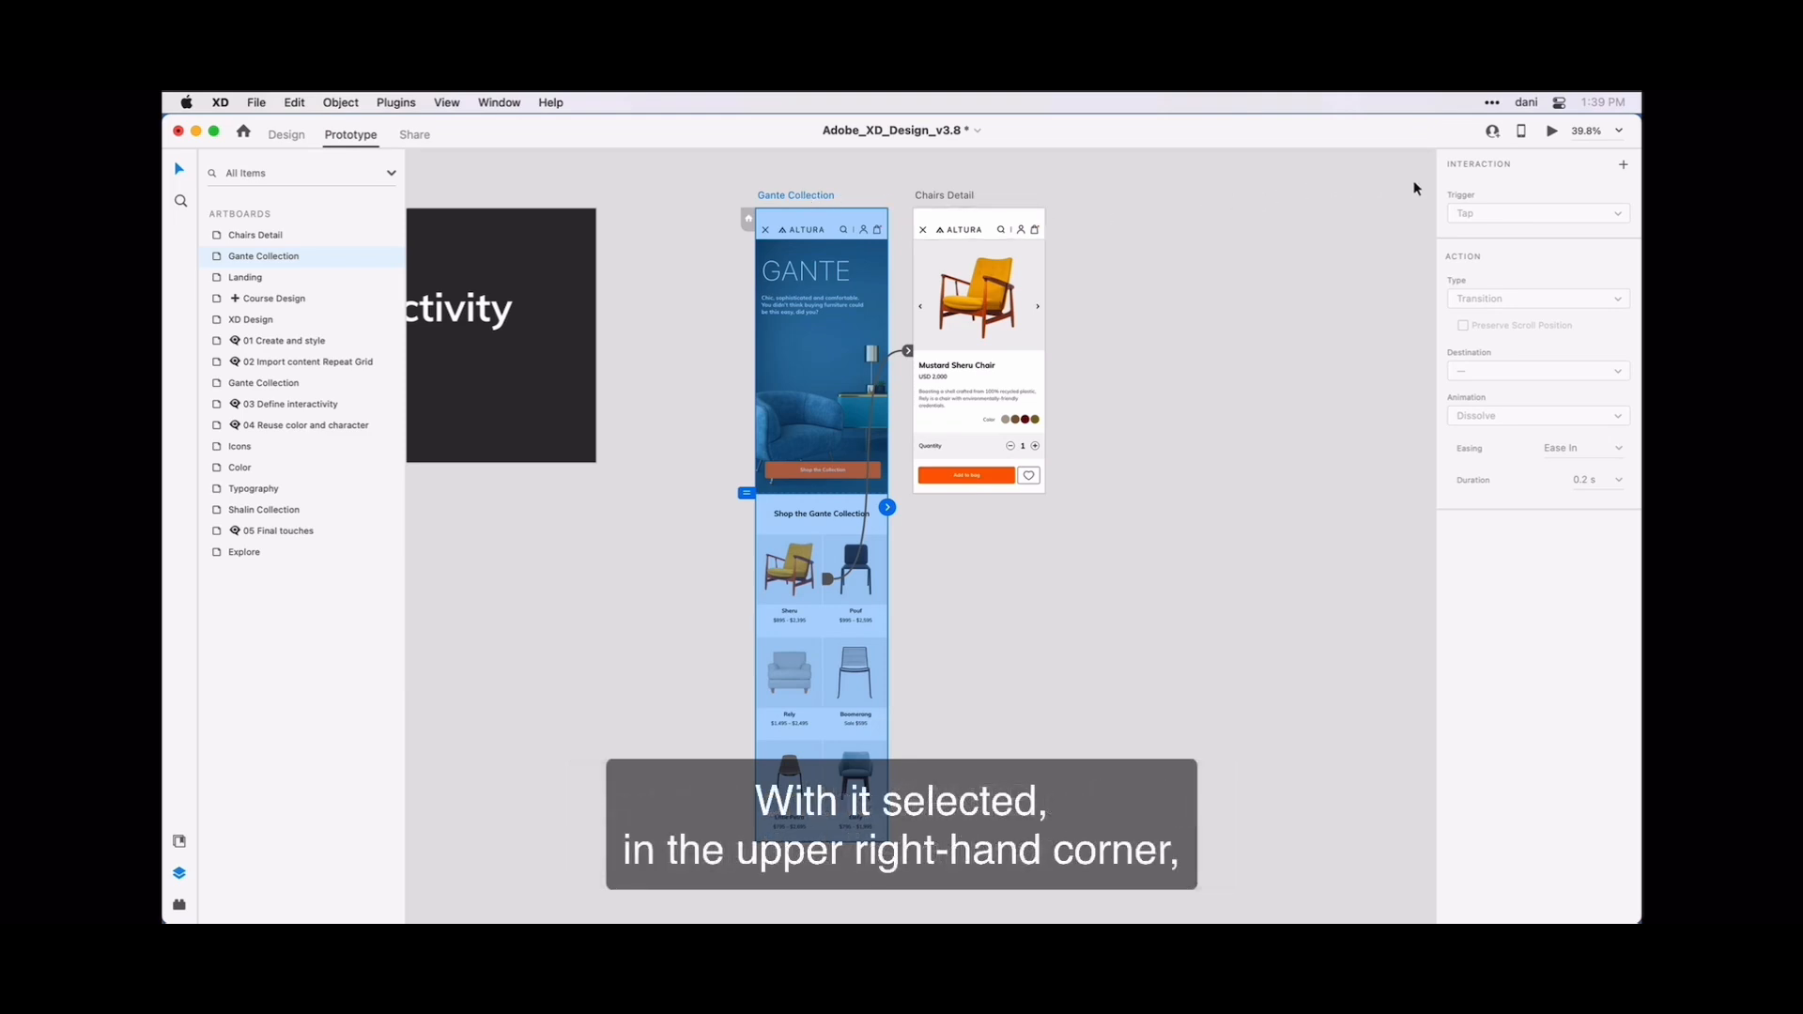
click(1551, 133)
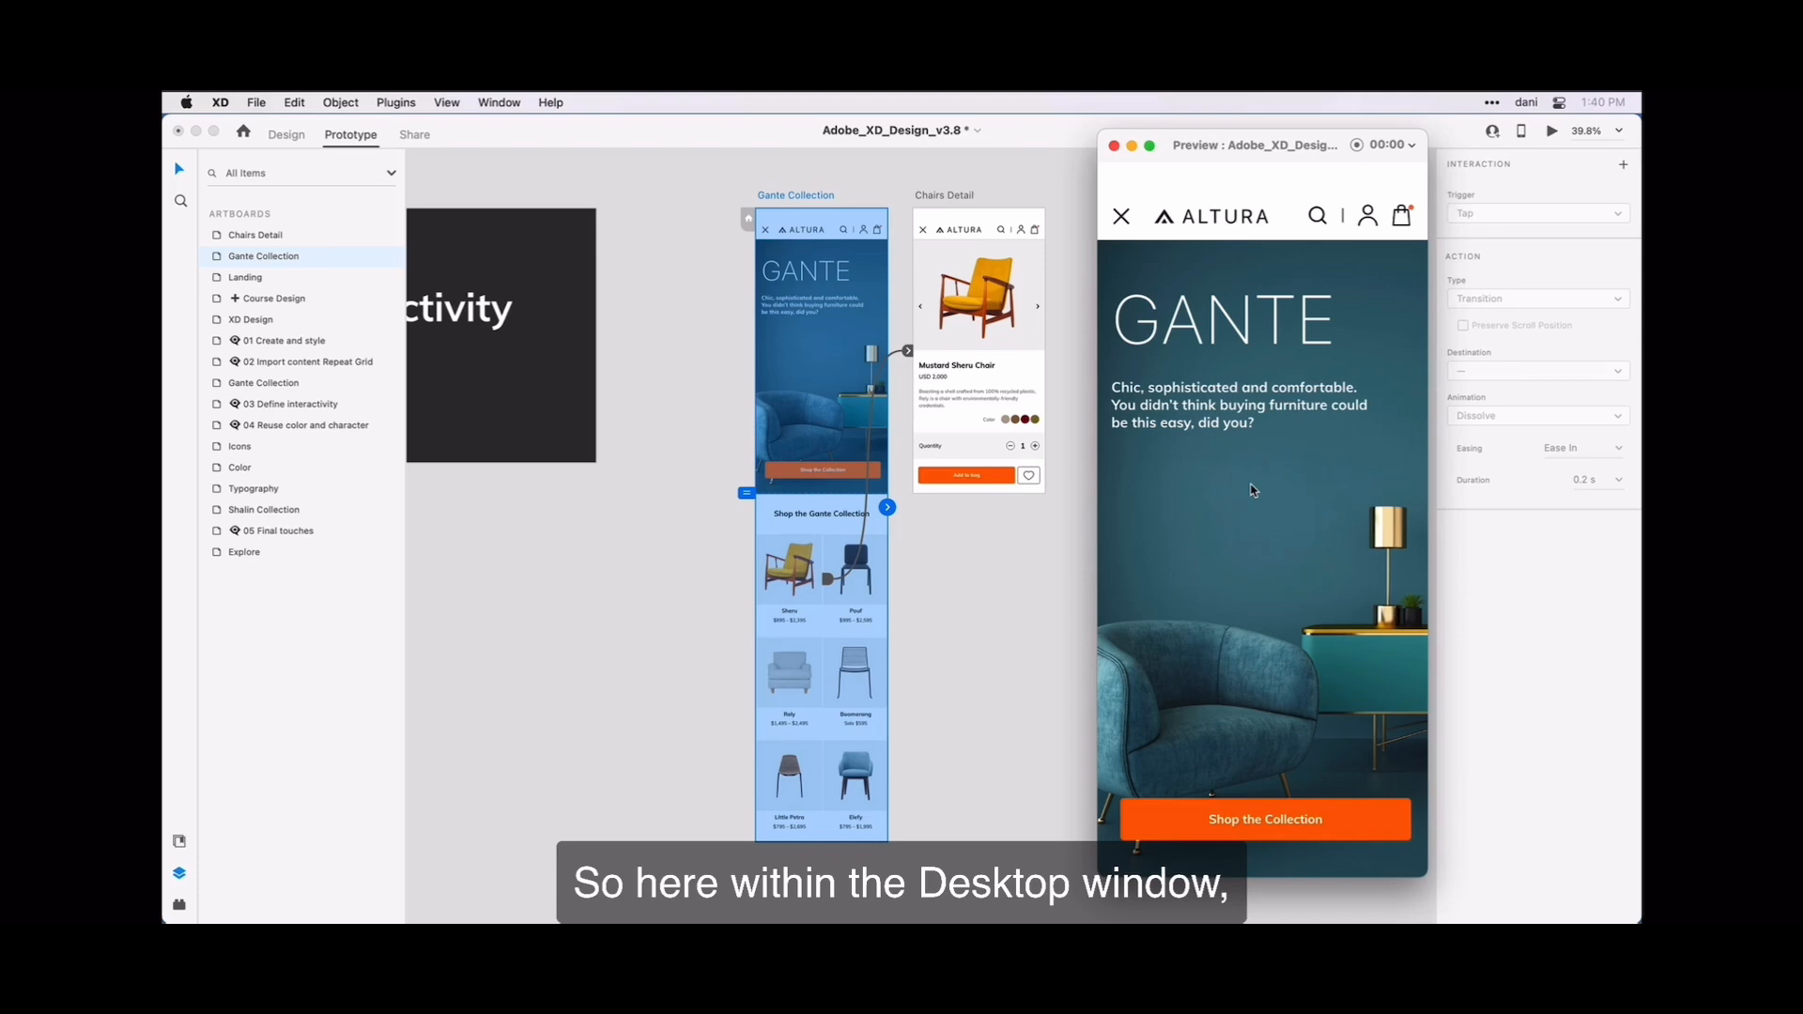
scroll(1253, 489, down, 3)
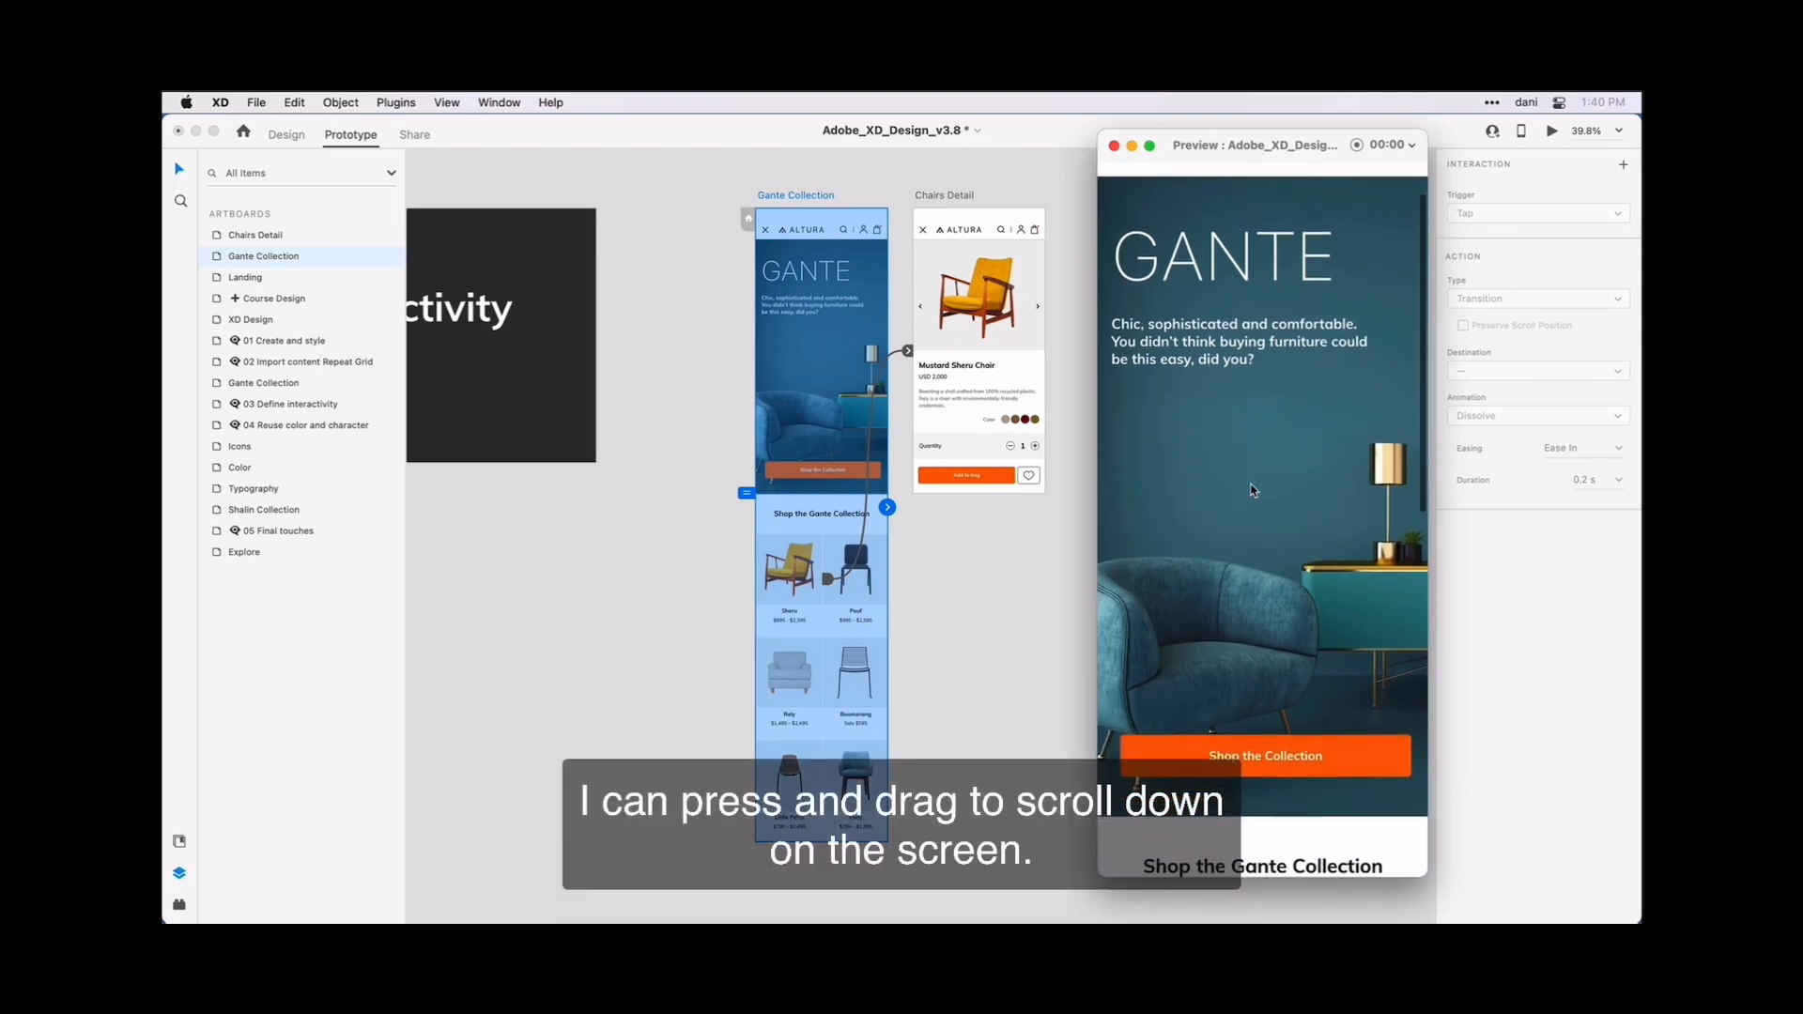
scroll(1254, 489, down, 5)
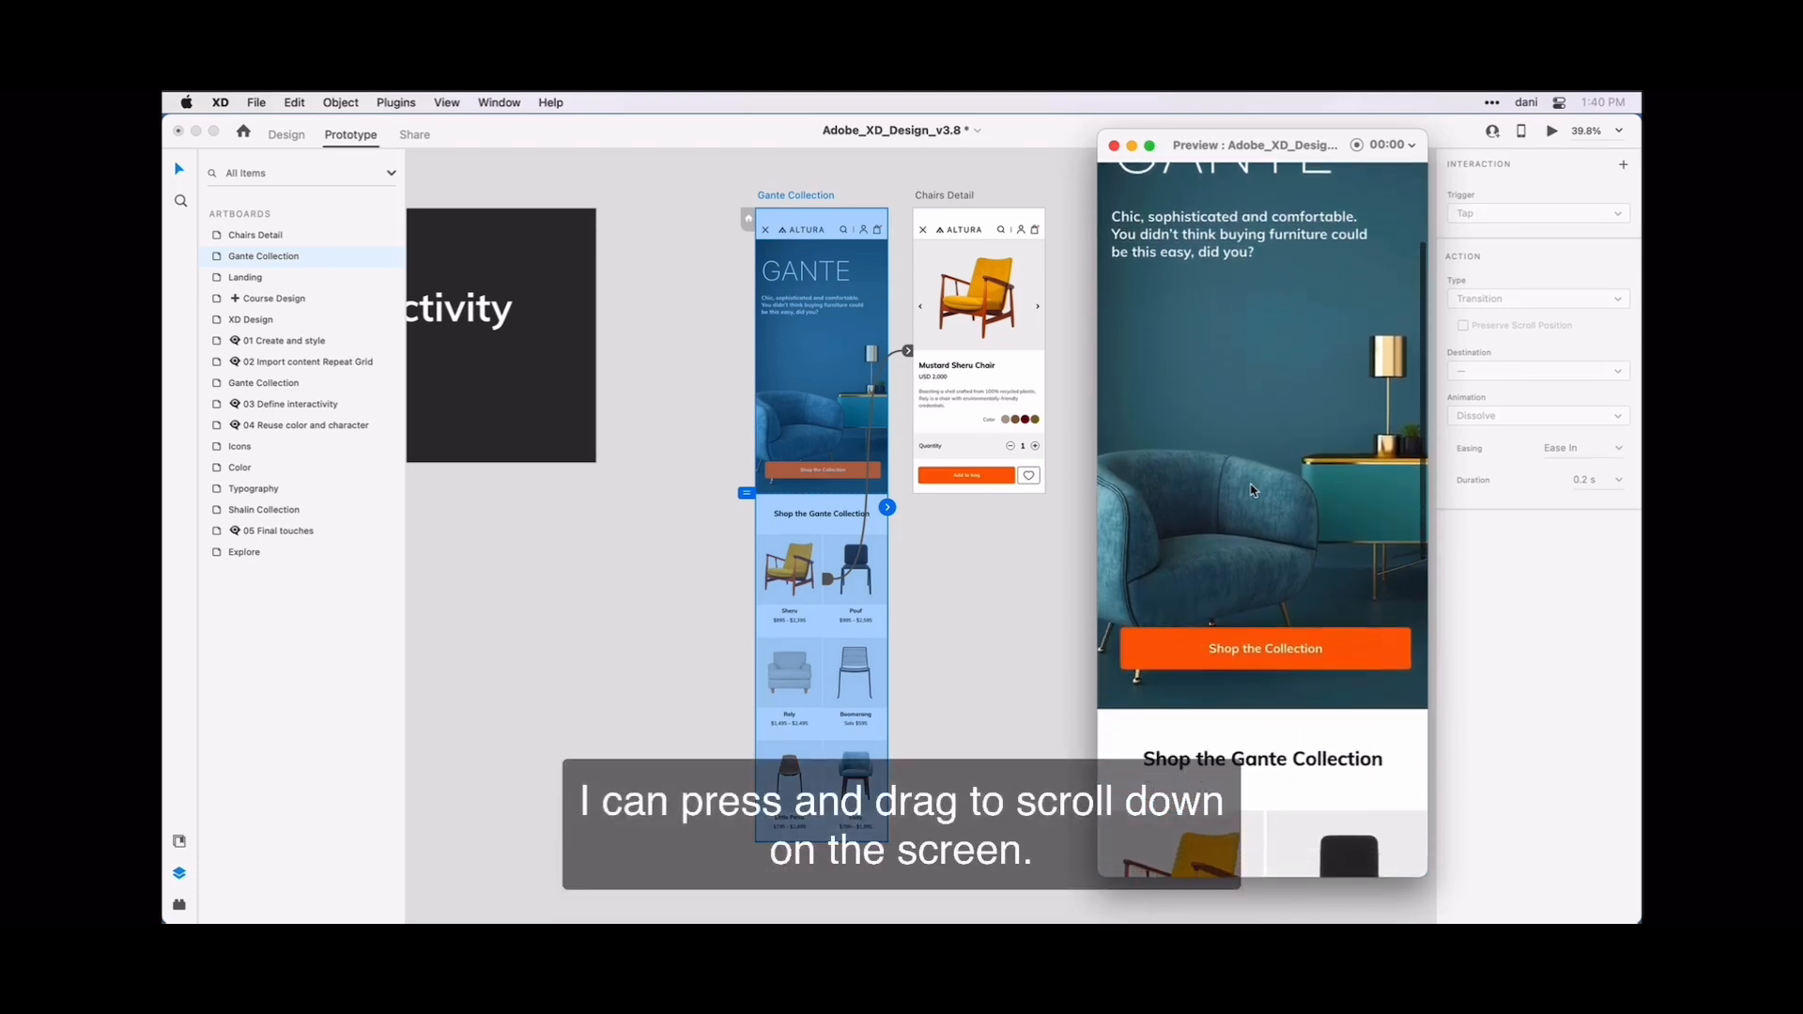
scroll(1253, 489, down, 2)
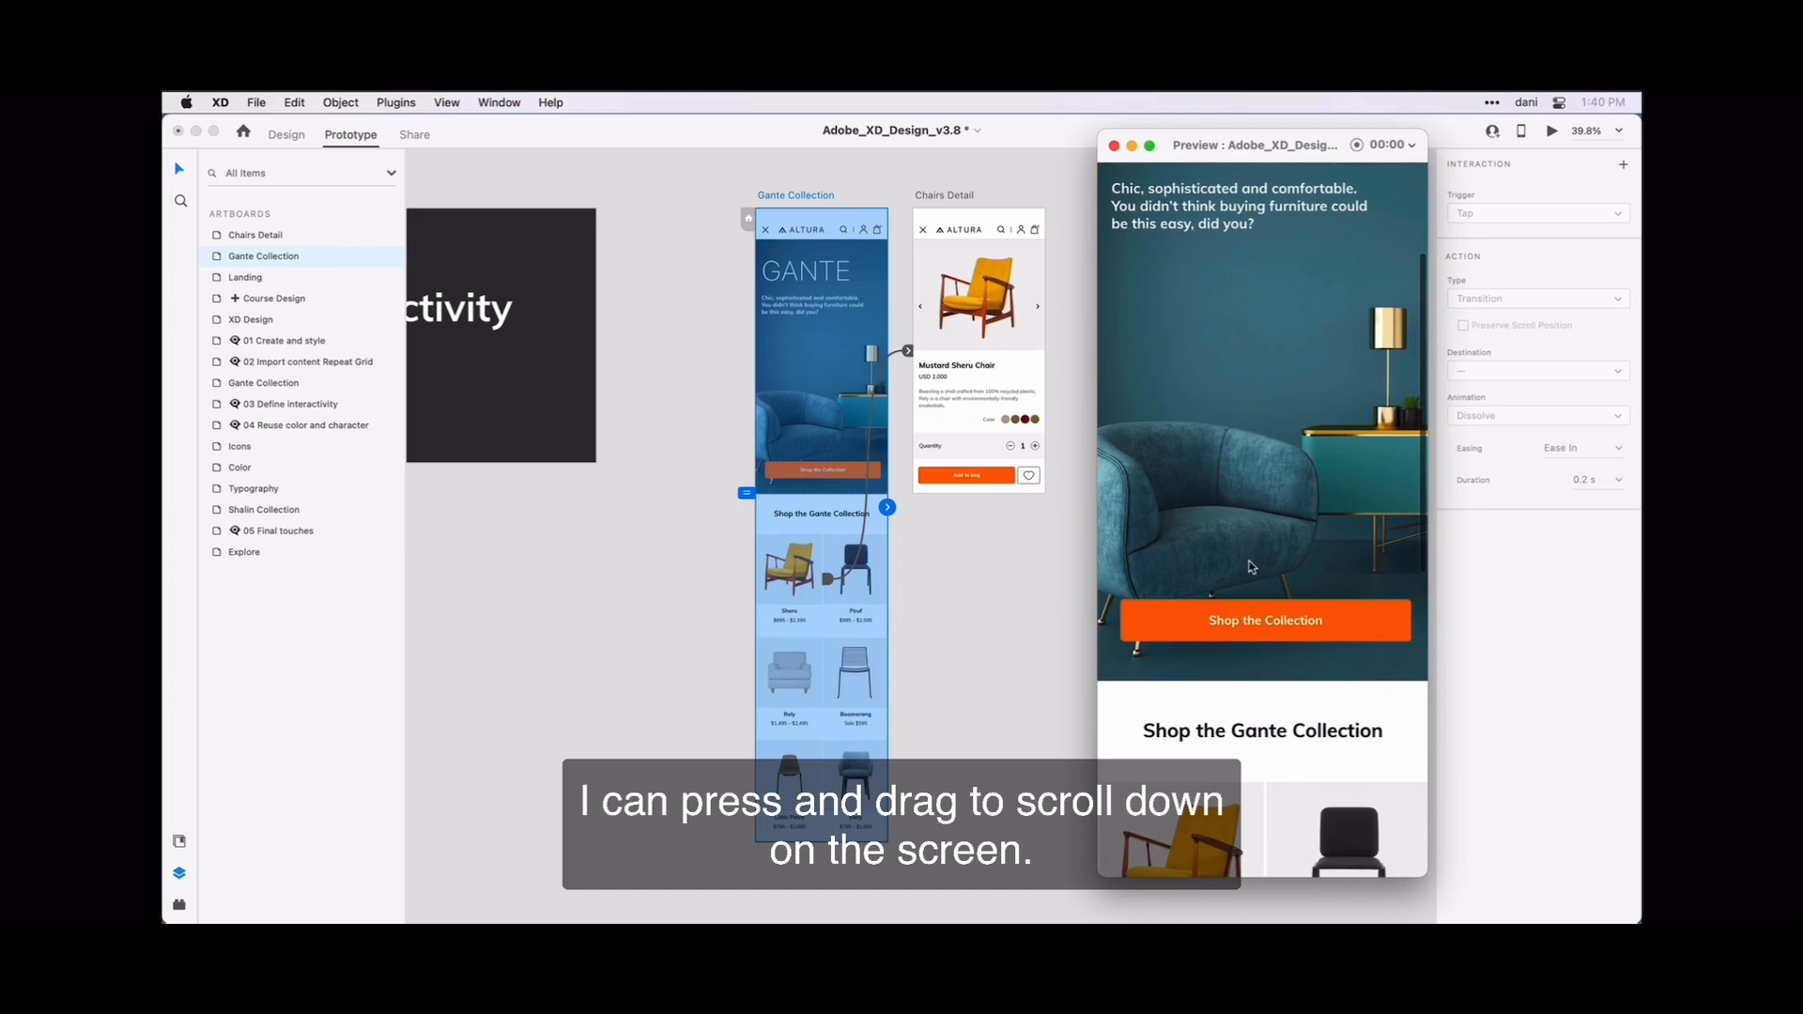
scroll(1250, 602, down, 6)
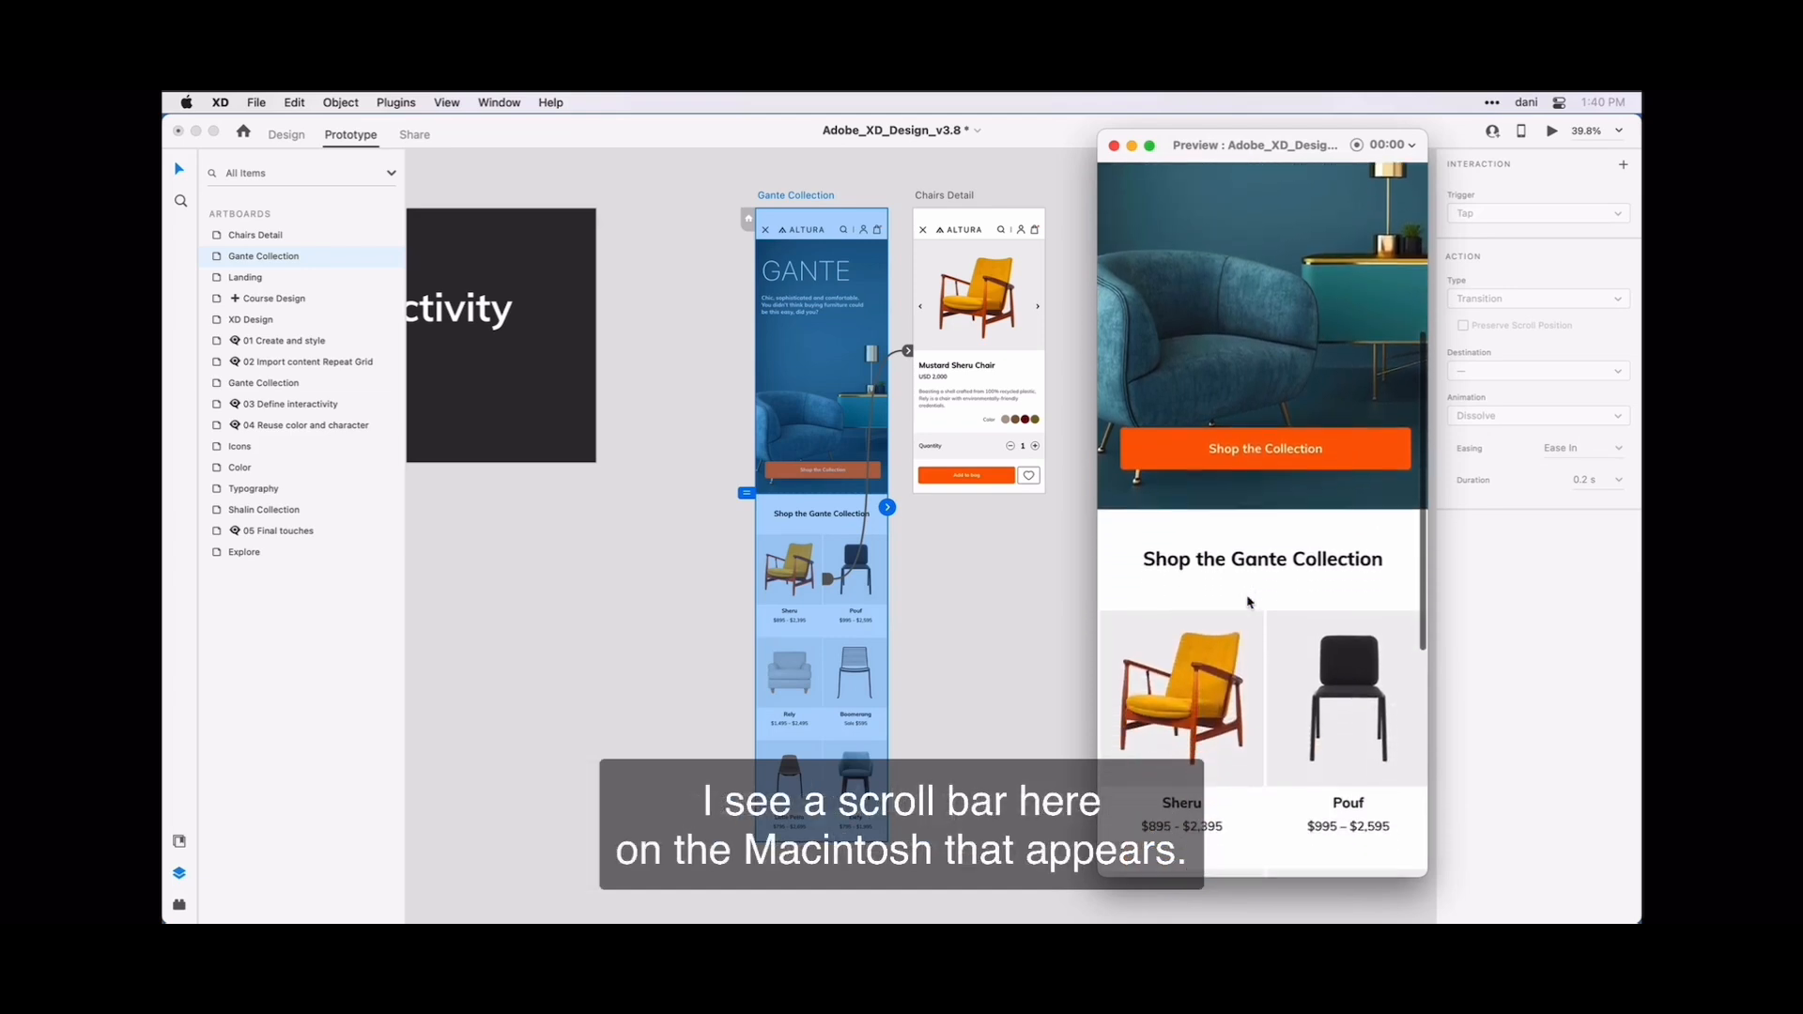
scroll(1250, 601, up, 3)
scroll(1249, 601, up, 3)
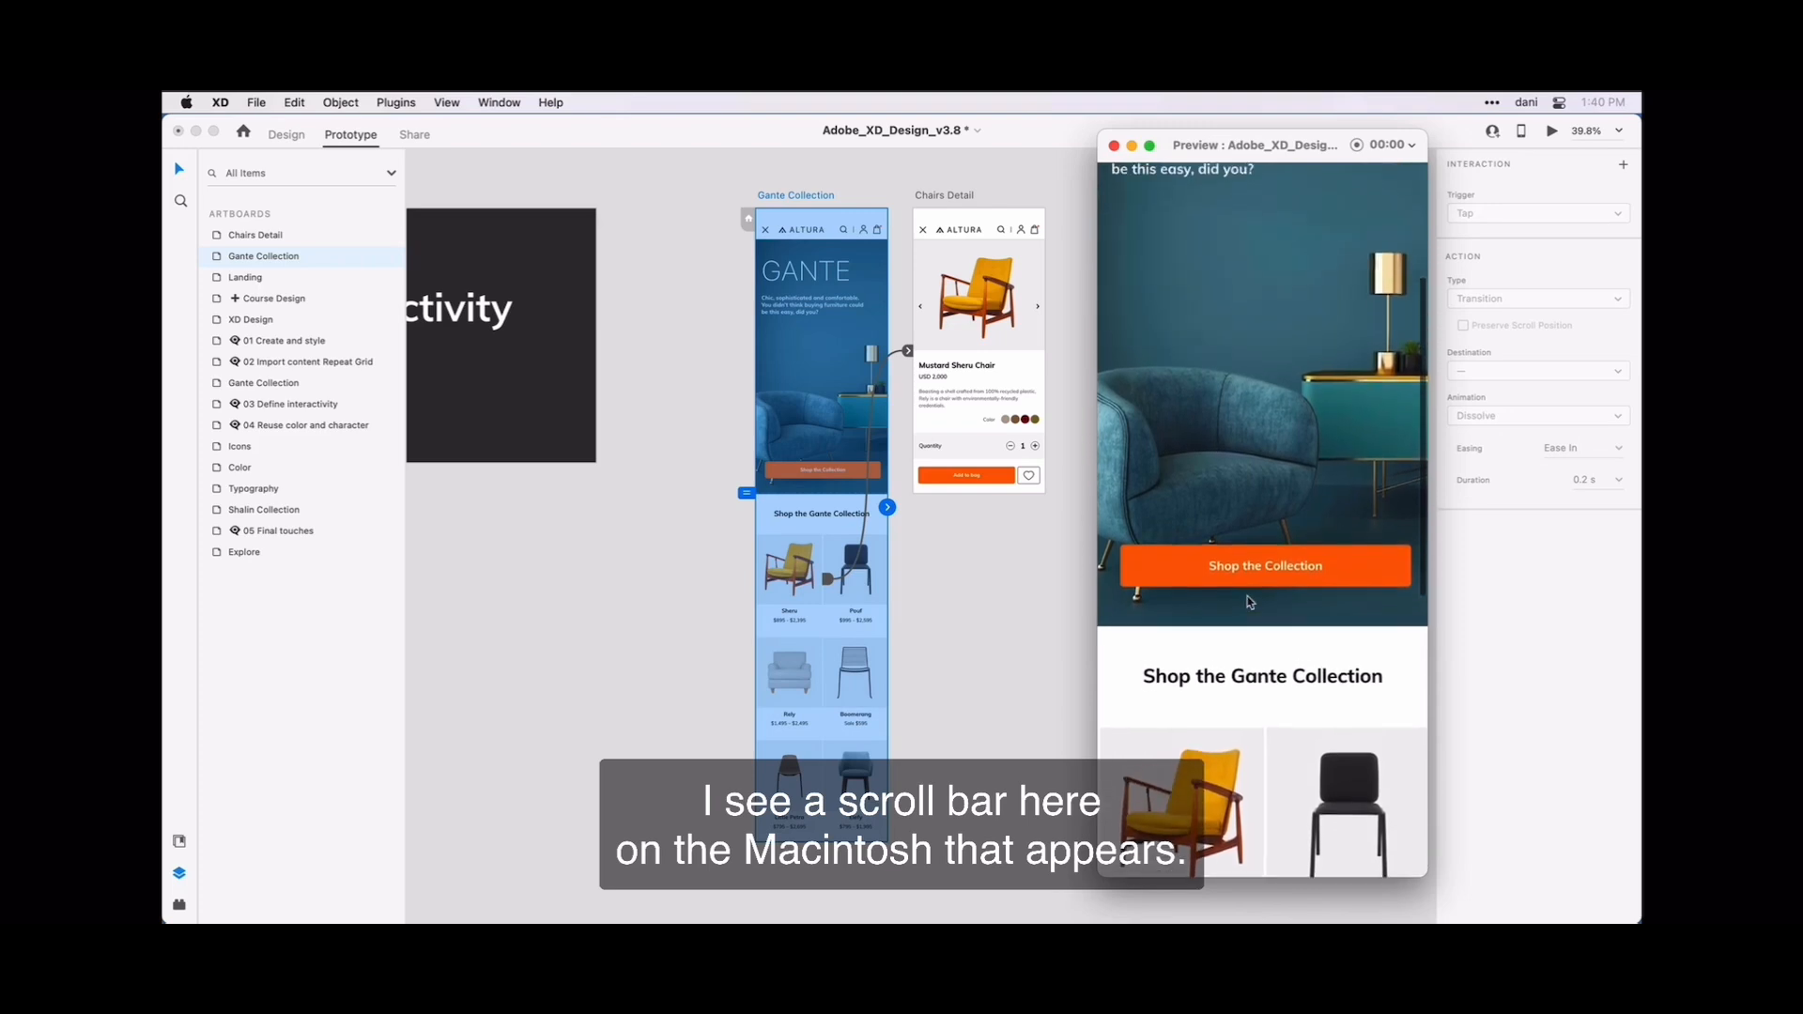
scroll(1250, 602, down, 4)
scroll(1250, 602, down, 6)
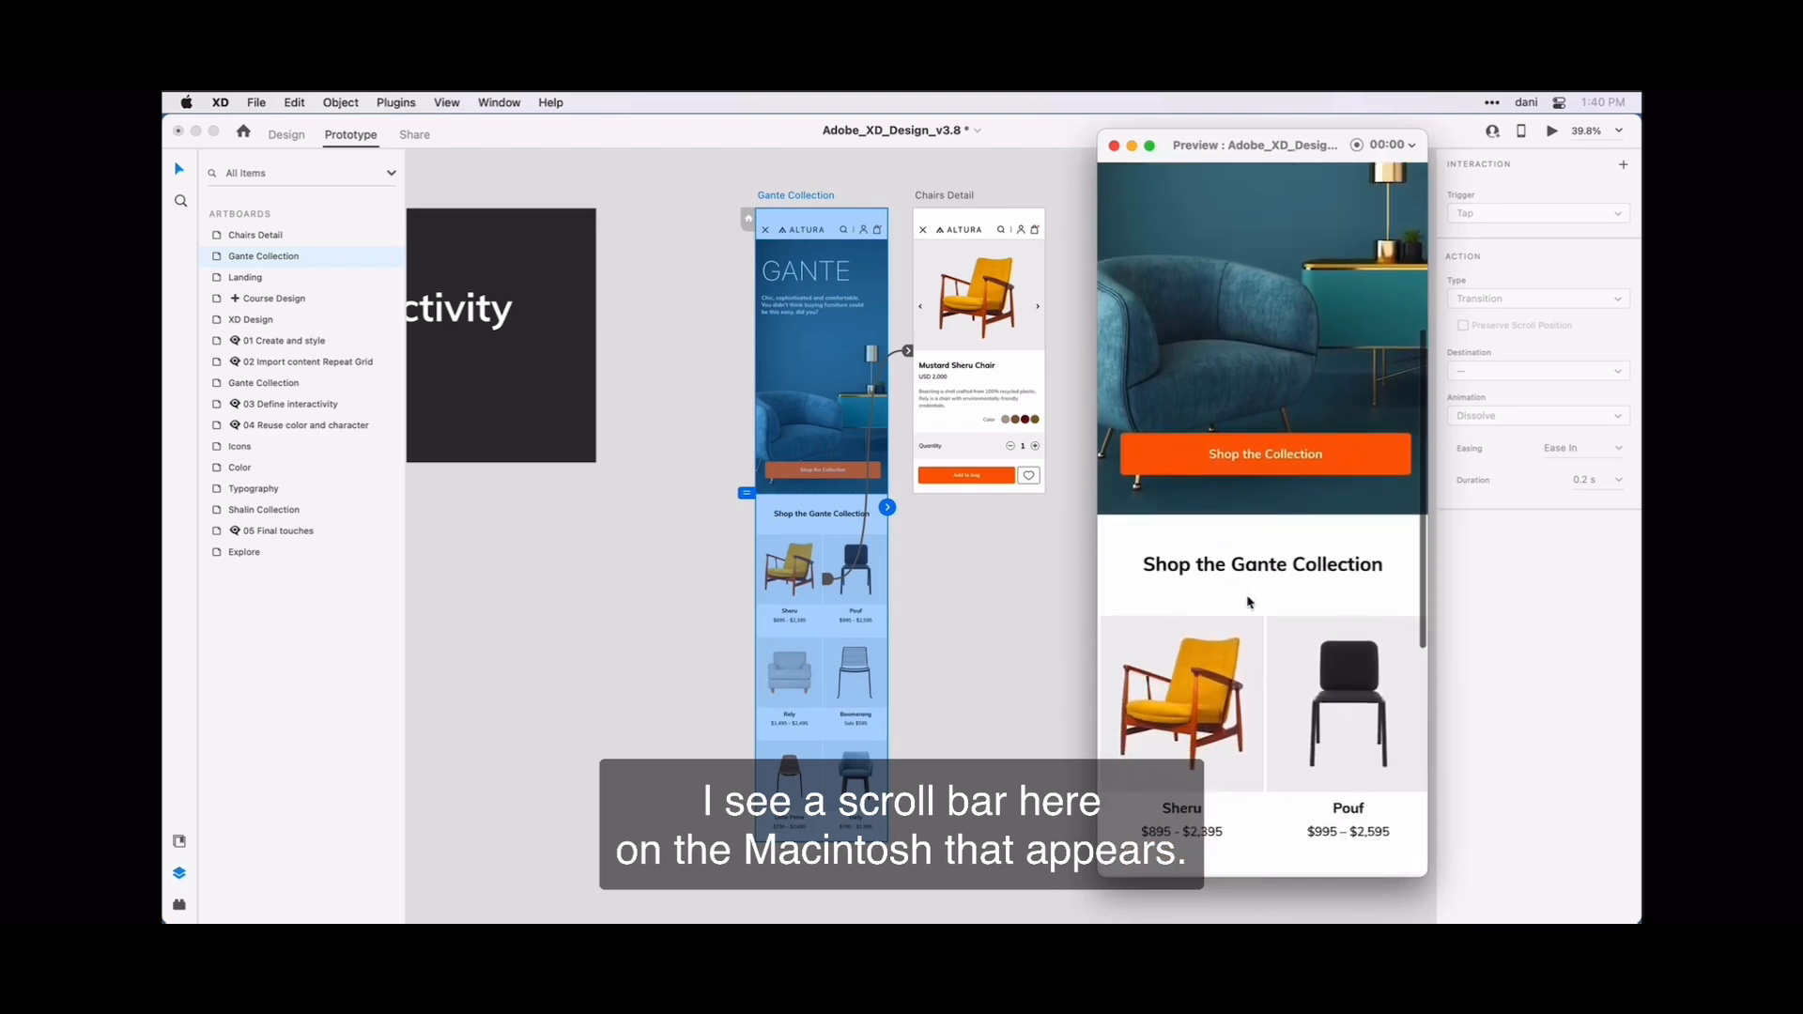
Test the preview's Sheru chair link to the detail page and return through the close icon.
scroll(1250, 602, down, 3)
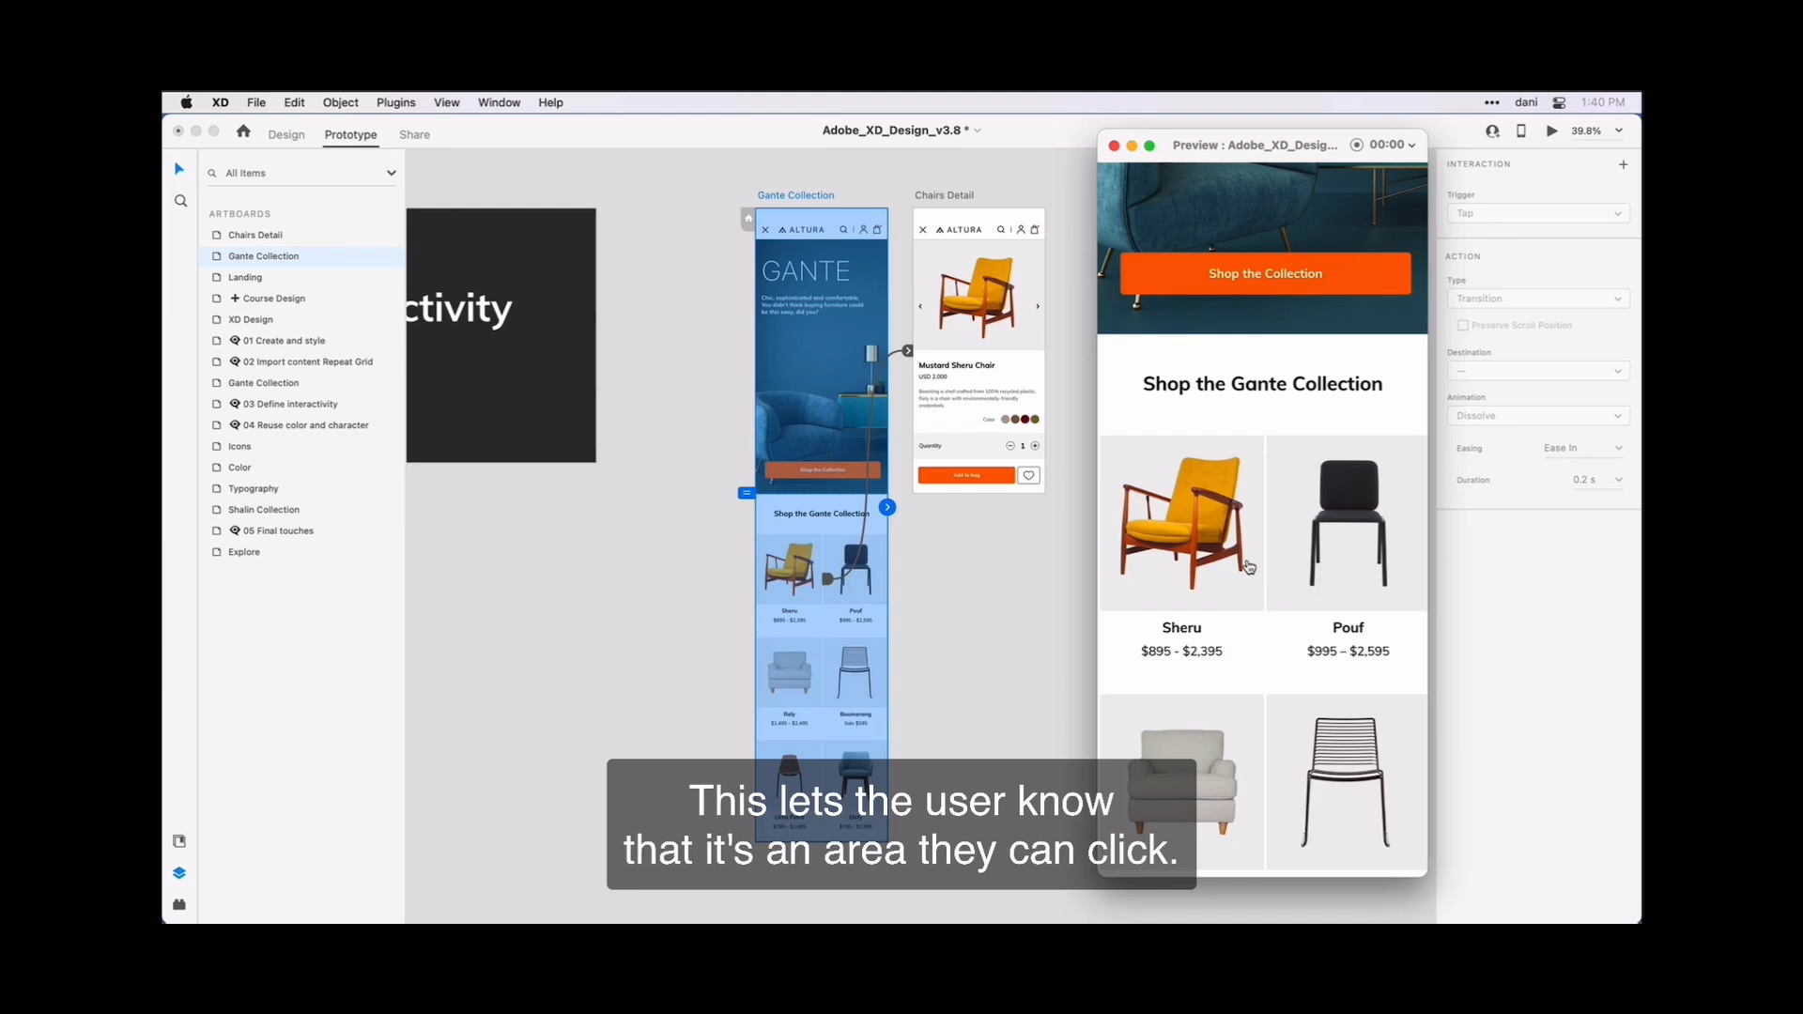
click(1249, 566)
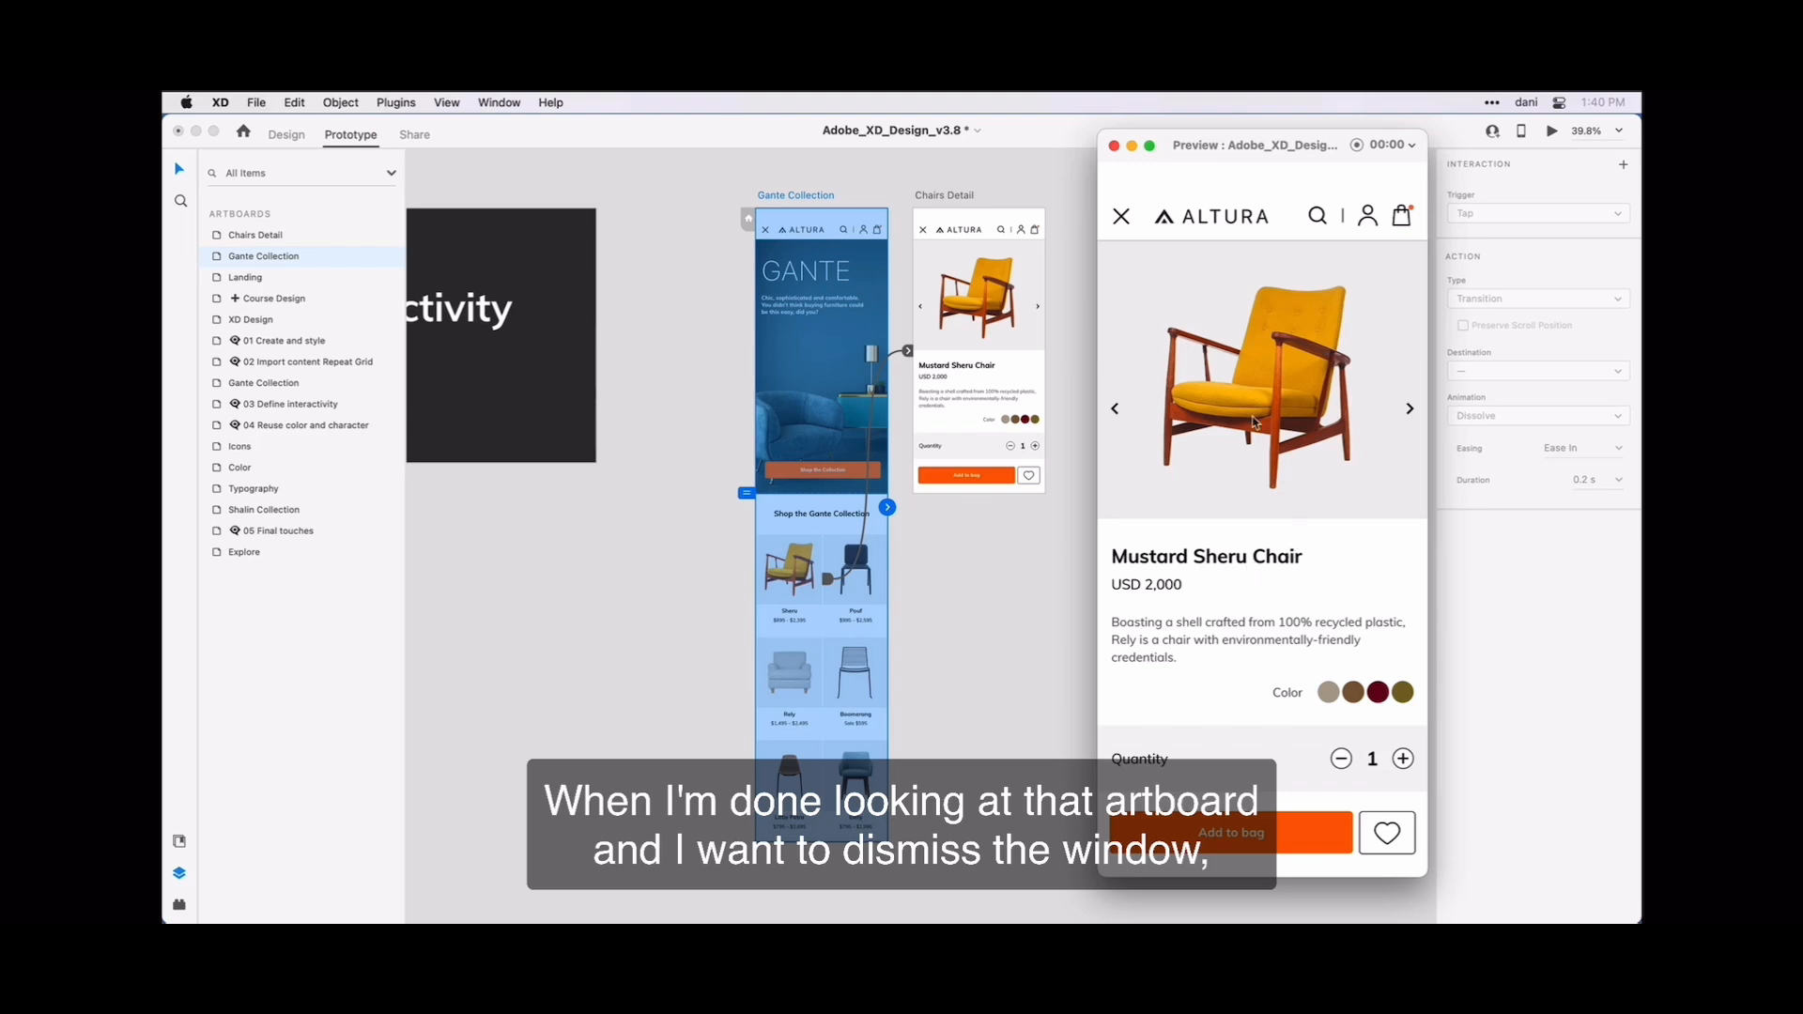
click(1126, 229)
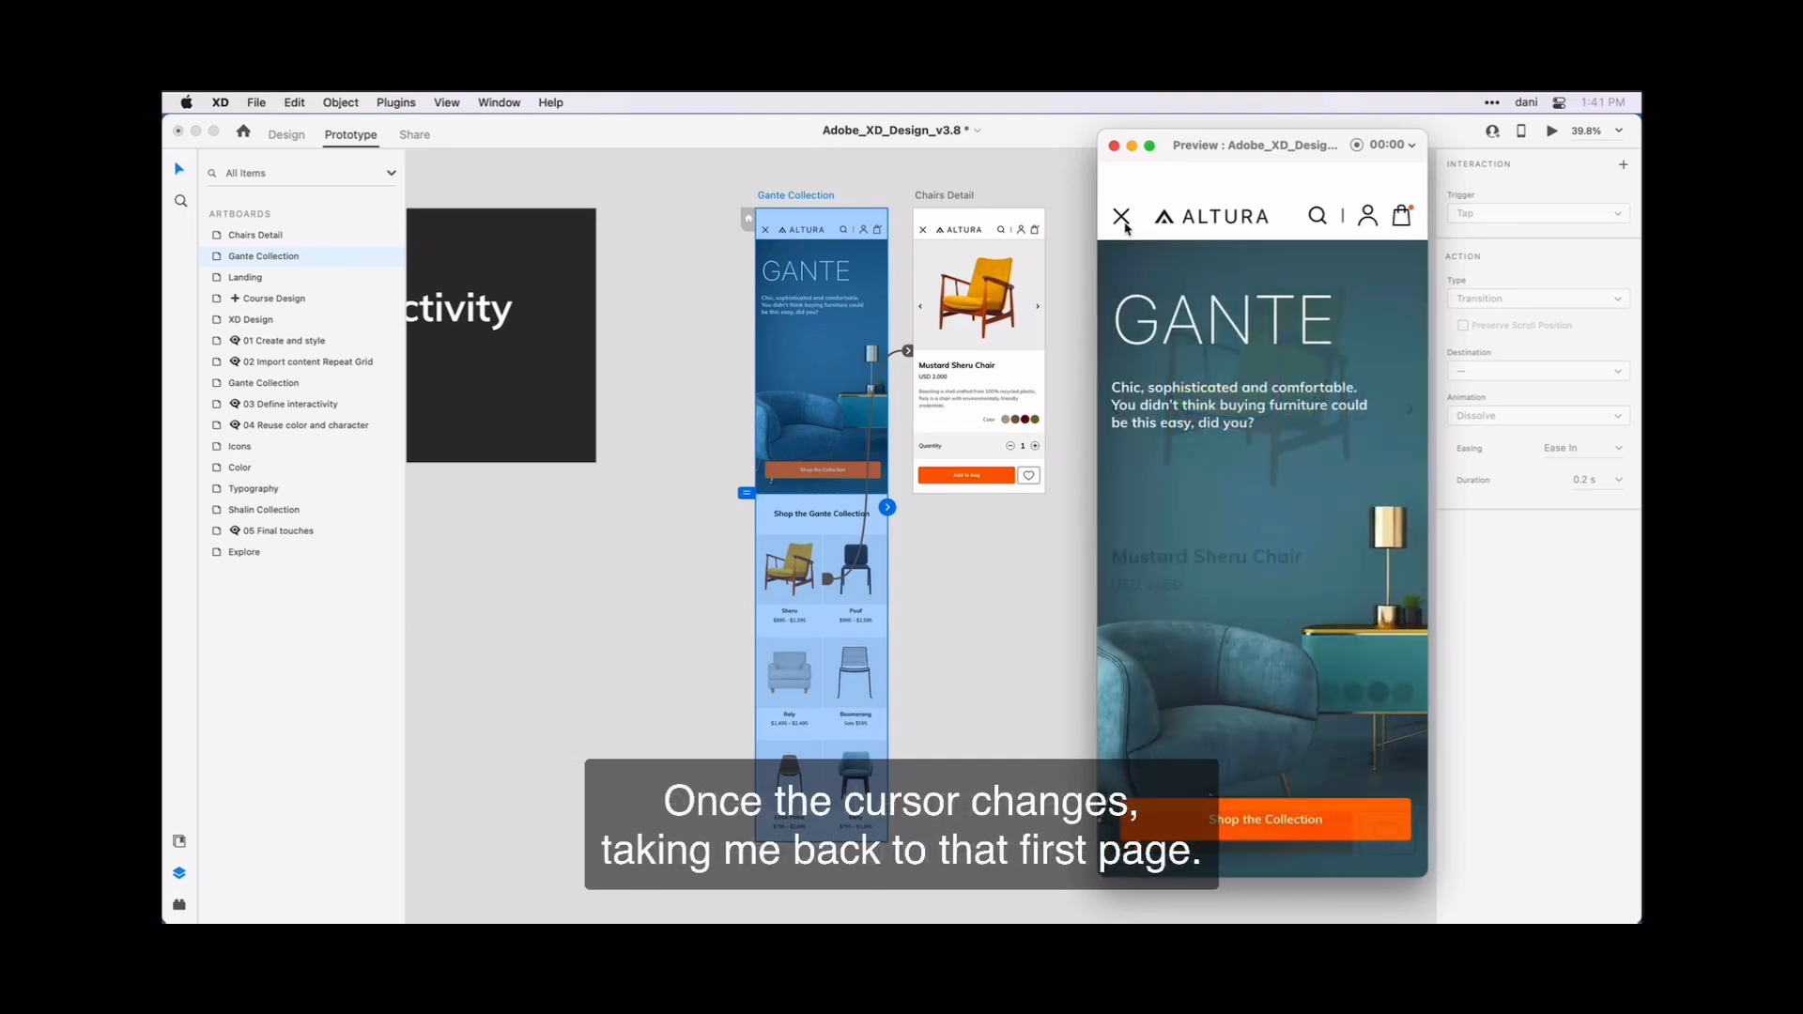